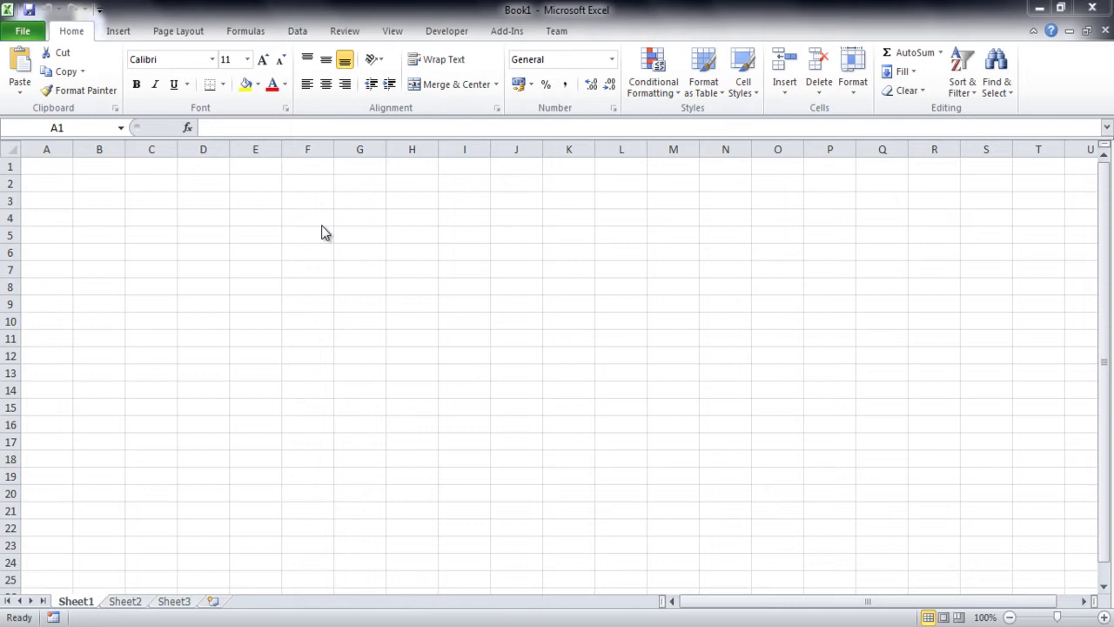
# Open the DownloaderXL Manager from the add-in commands and dismiss the trial-mode notice
pyautogui.click(517, 35)
pyautogui.click(515, 34)
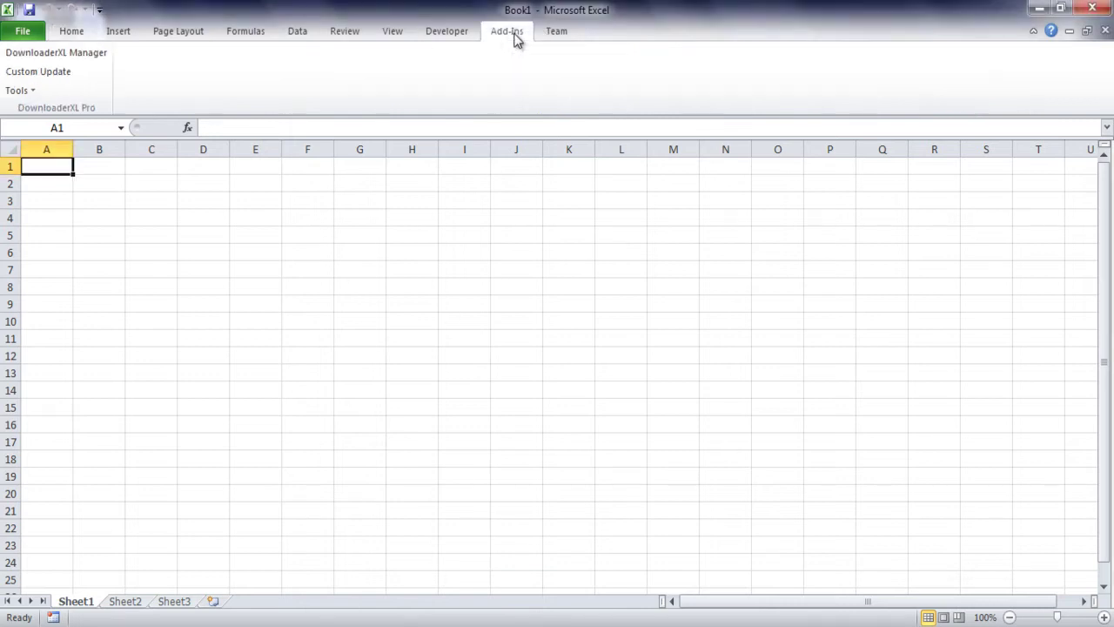
pyautogui.click(88, 54)
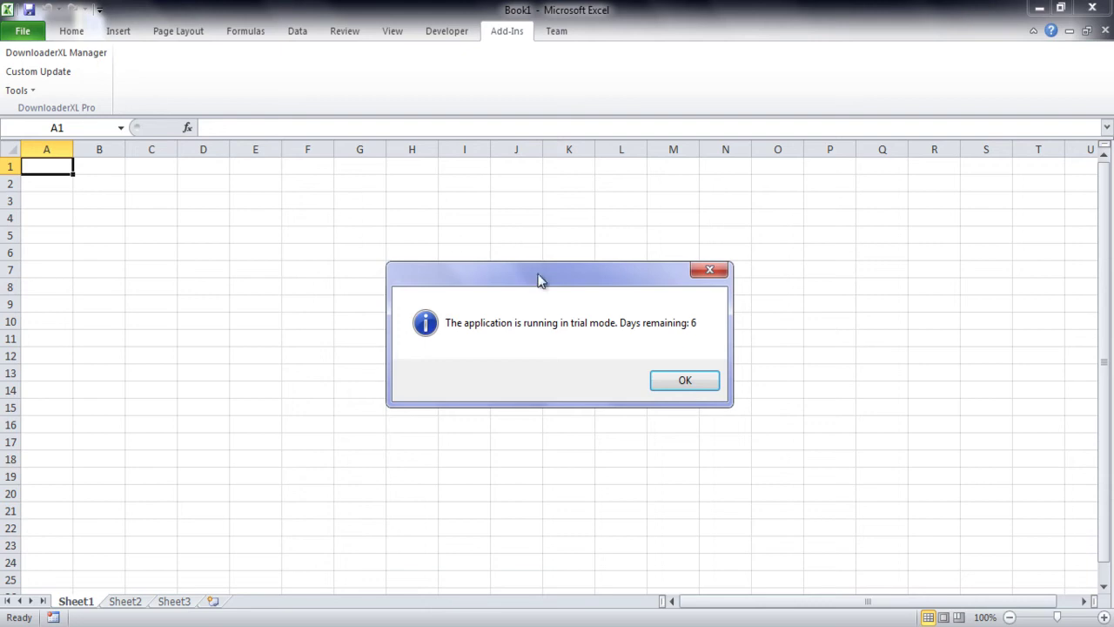
pyautogui.click(699, 386)
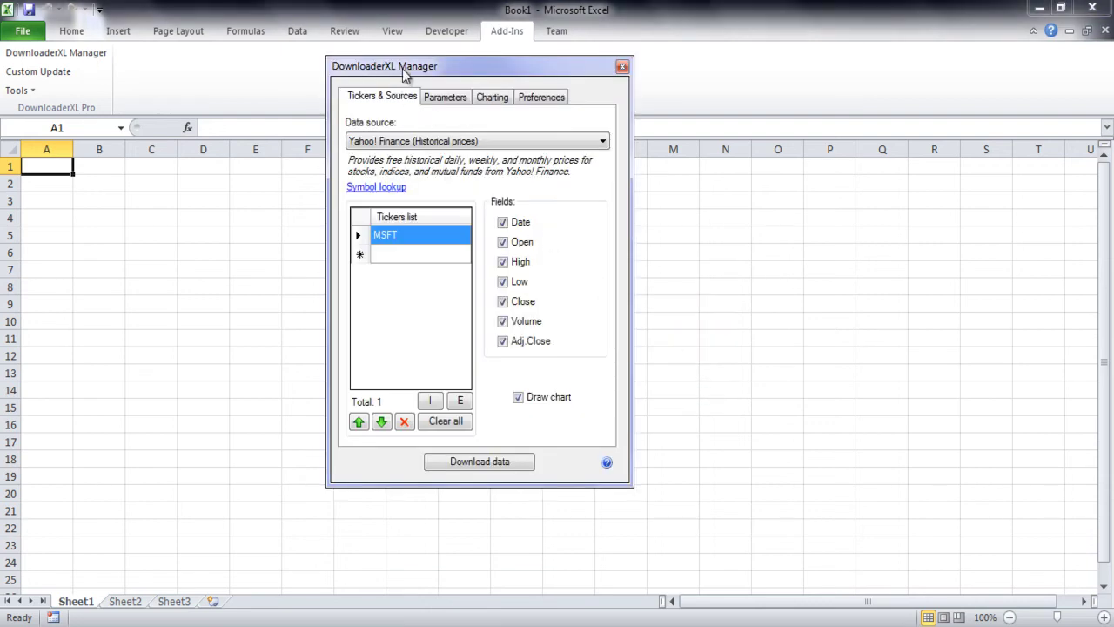
pyautogui.moveTo(403, 68); pyautogui.dragTo(282, 64)
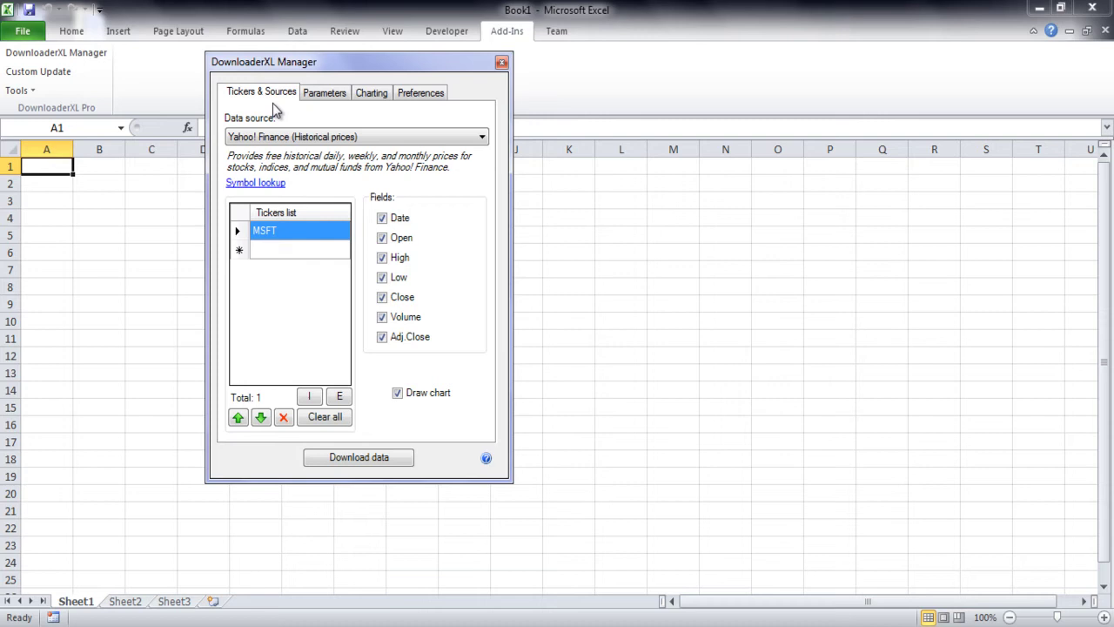
# Keep Yahoo! Finance as the source, review the Parameters, Charting and Preferences tabs, then return to Tickers & Sources
pyautogui.click(401, 138)
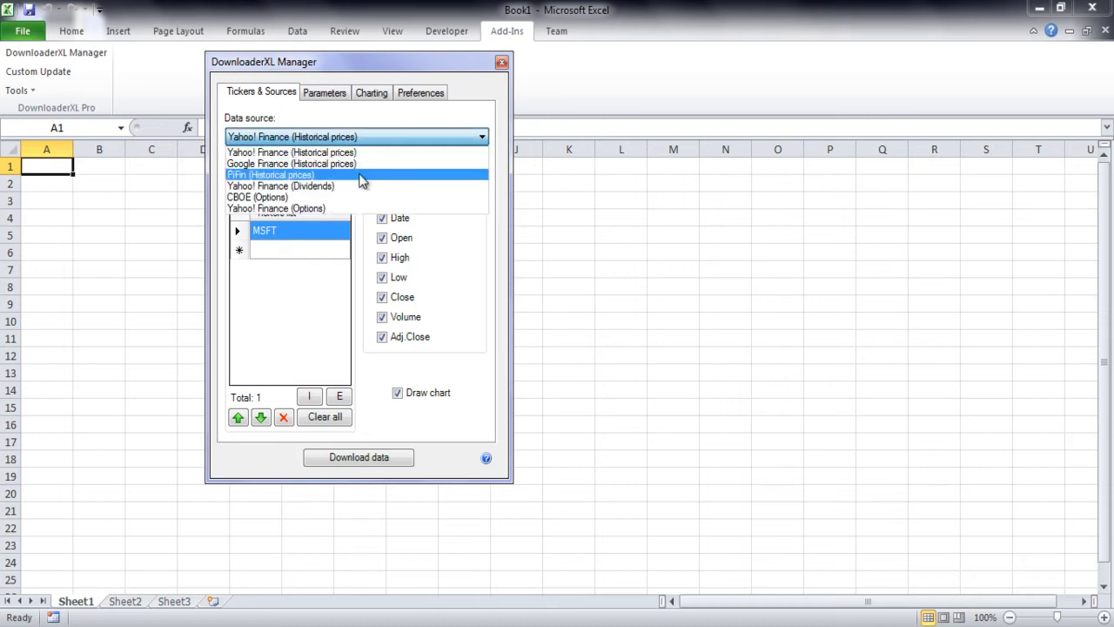
pyautogui.click(332, 99)
pyautogui.click(333, 96)
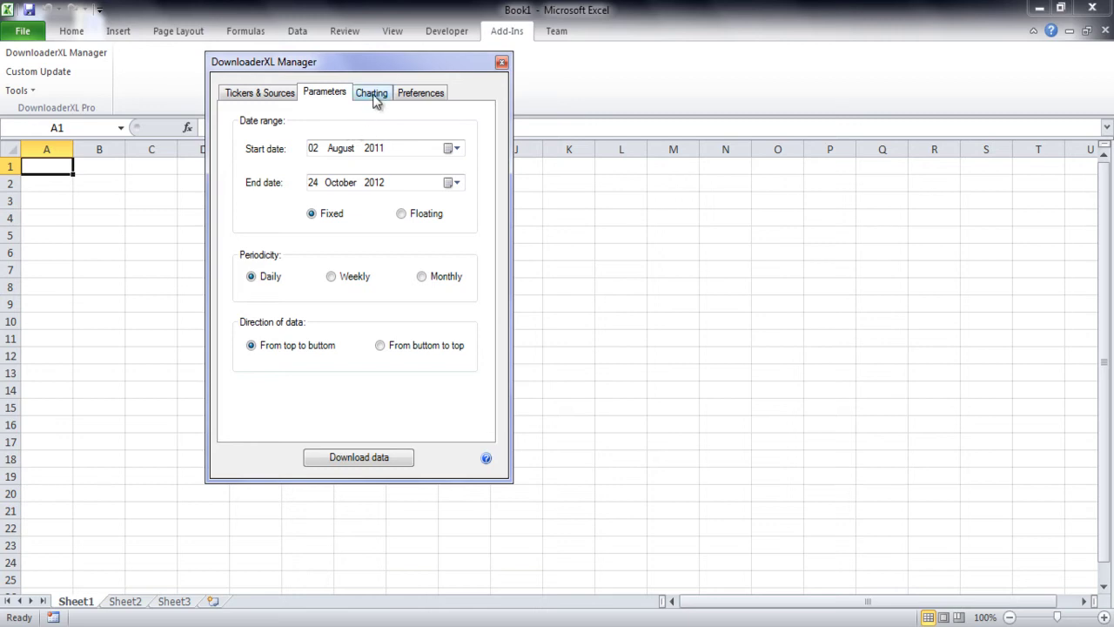
pyautogui.click(373, 97)
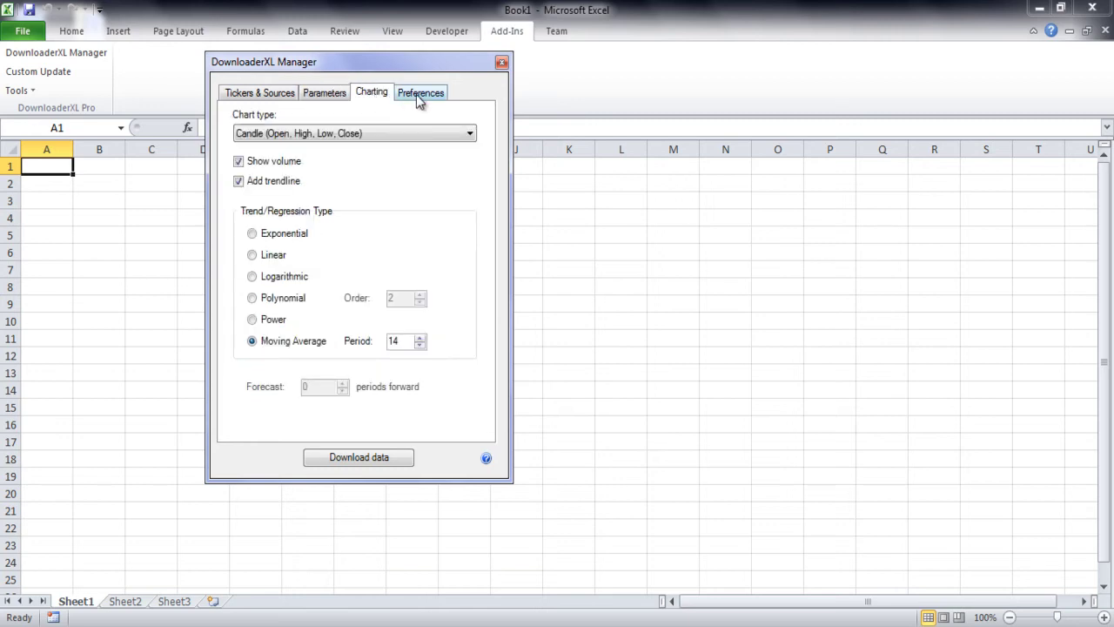
pyautogui.click(416, 94)
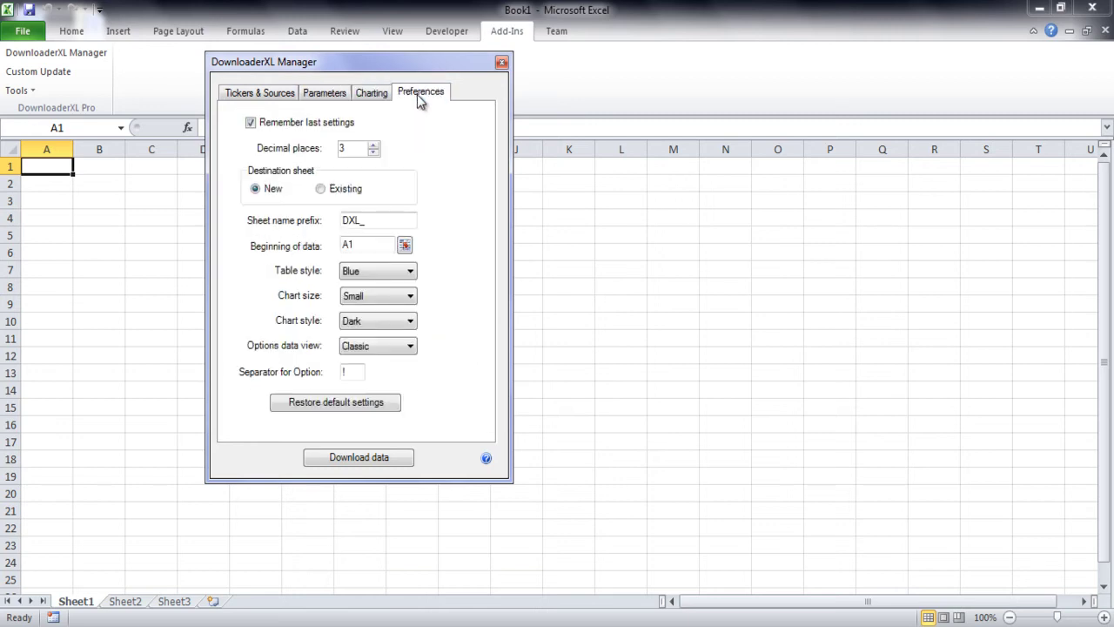
pyautogui.click(268, 98)
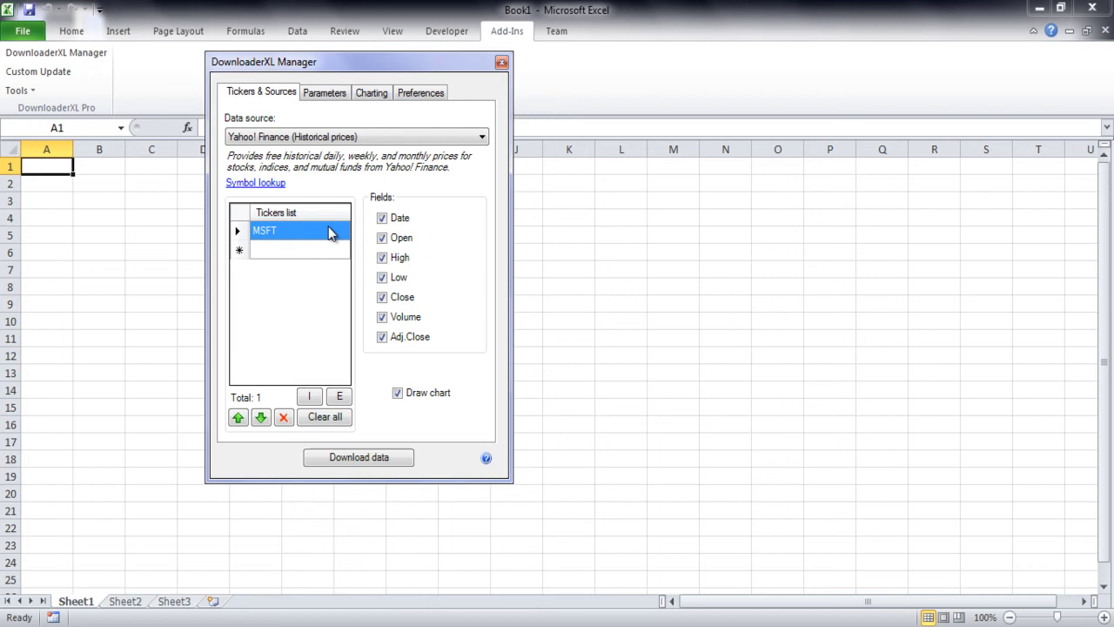
# Enter GOOG and BHP.AX as new ticker rows below MSFT
pyautogui.click(279, 252)
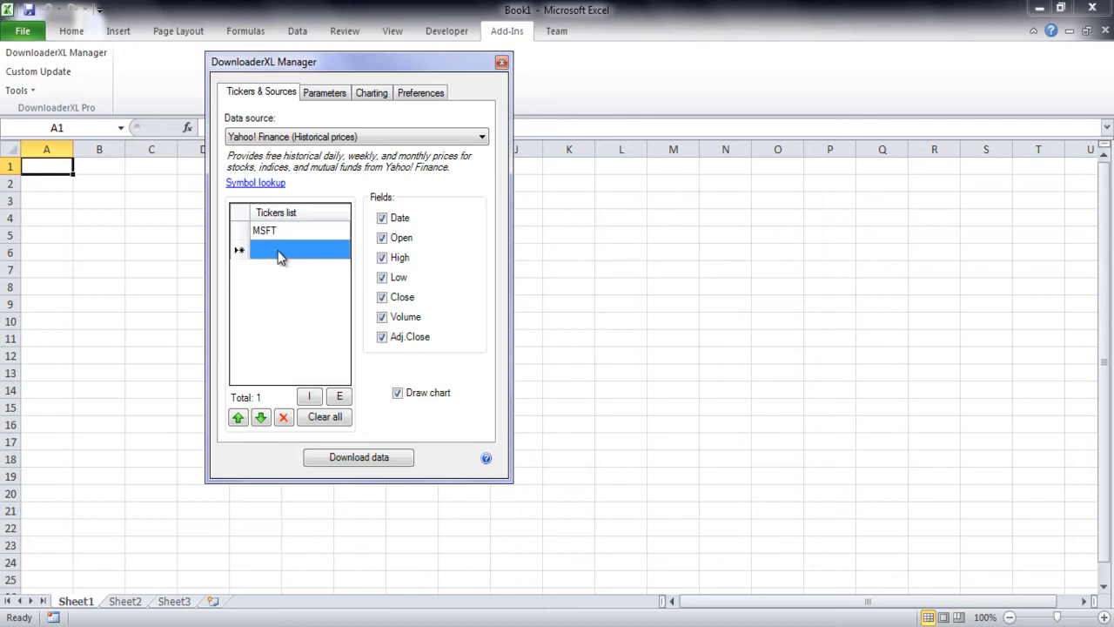
pyautogui.click(279, 251)
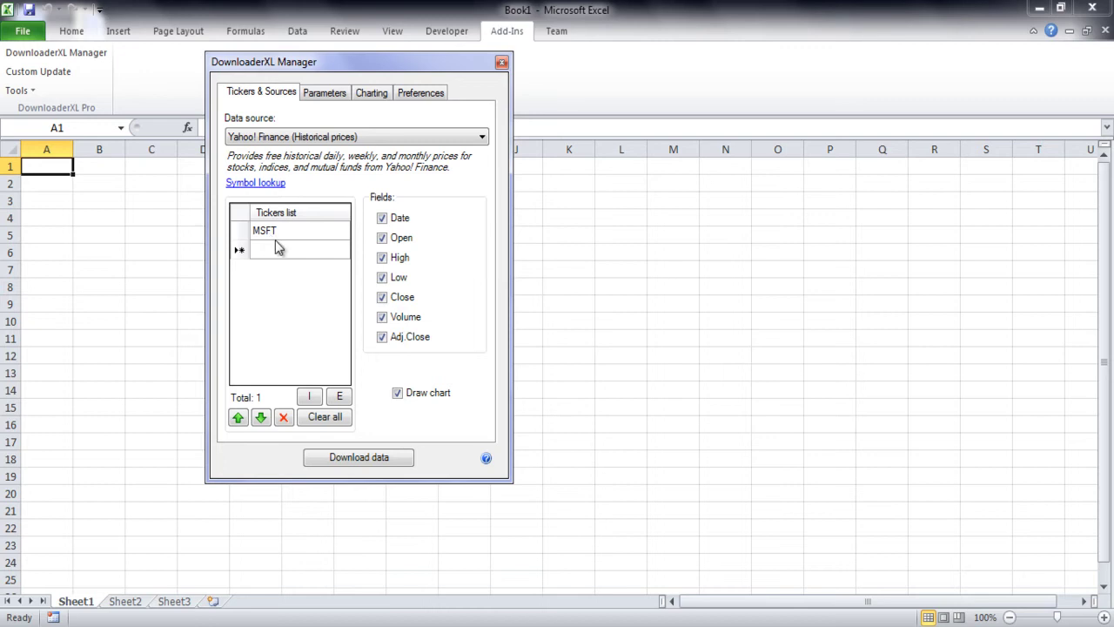
pyautogui.write('GOO')
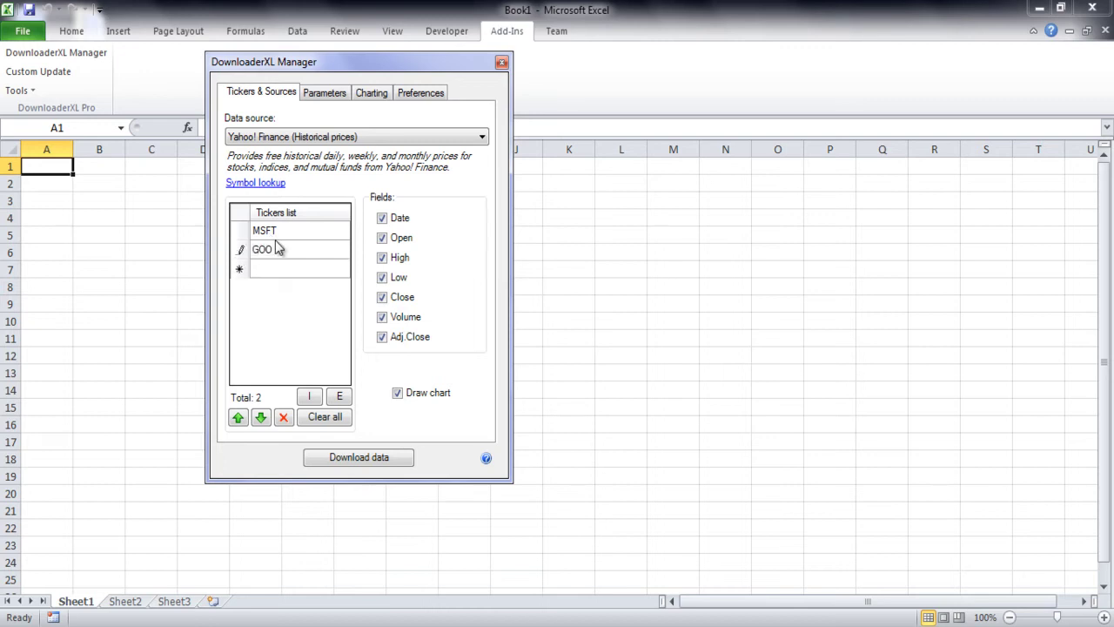
pyautogui.write('G')
pyautogui.click(274, 269)
pyautogui.click(274, 270)
pyautogui.write('BHP')
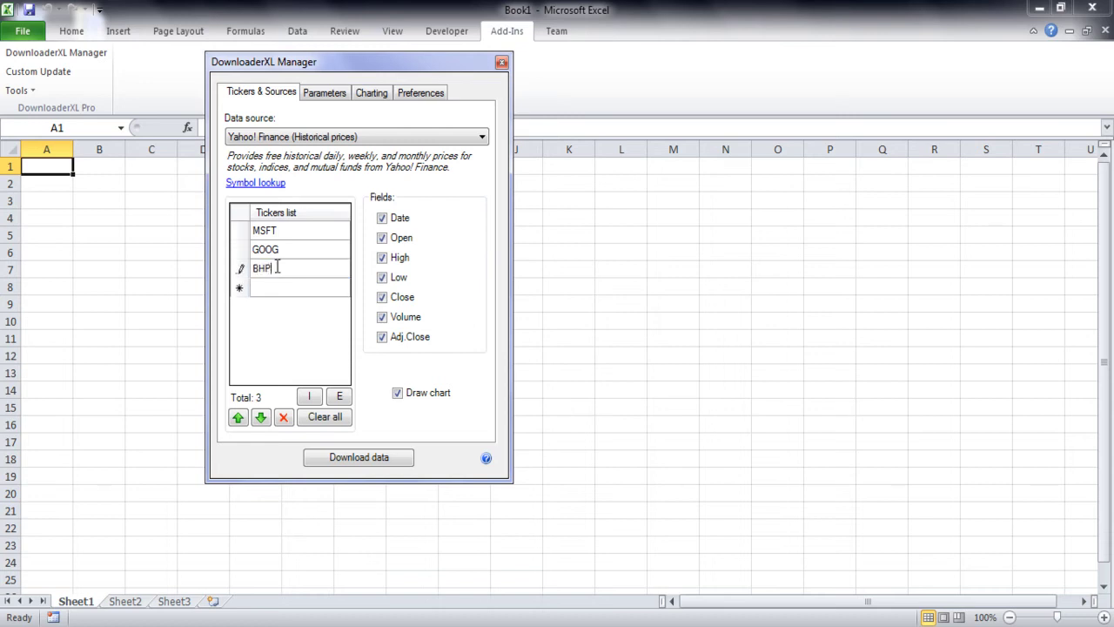
pyautogui.write('.AX')
pyautogui.click(327, 96)
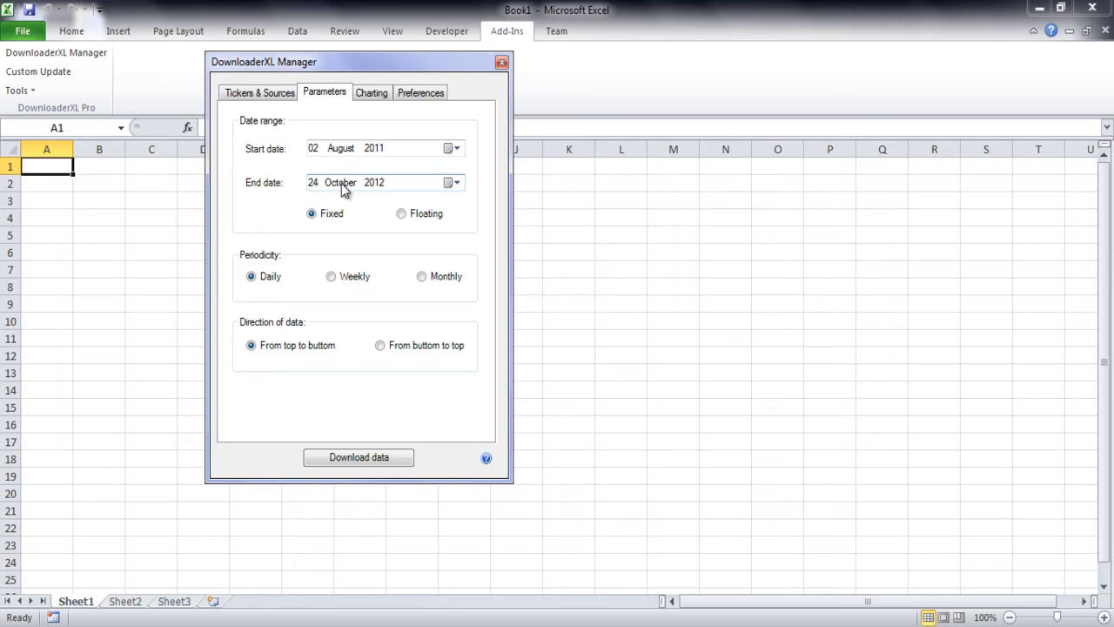
pyautogui.click(373, 92)
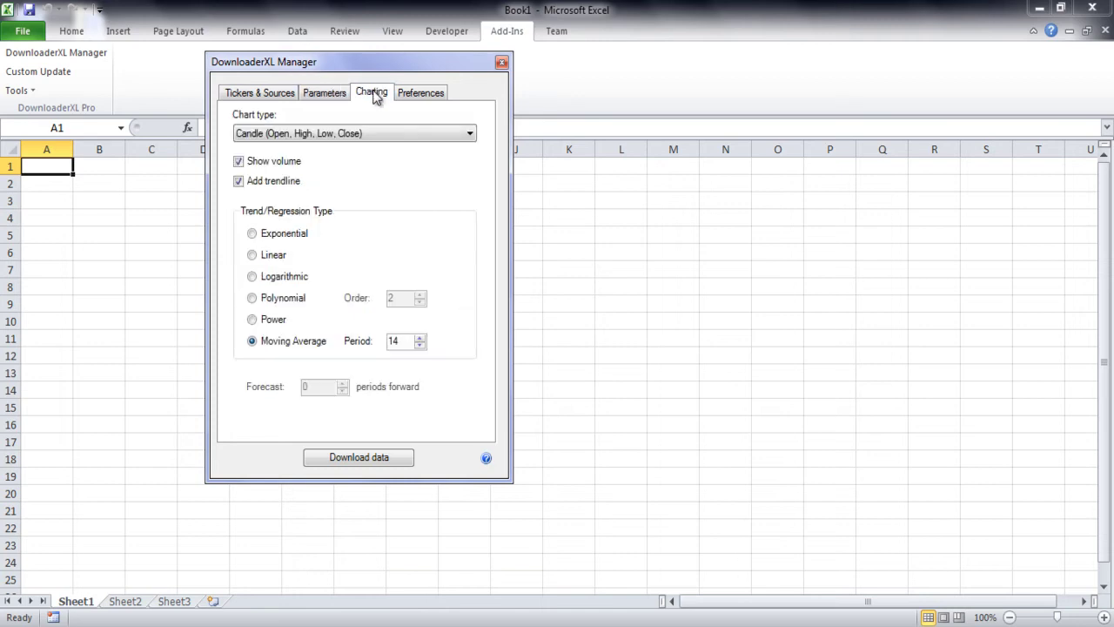
pyautogui.click(400, 133)
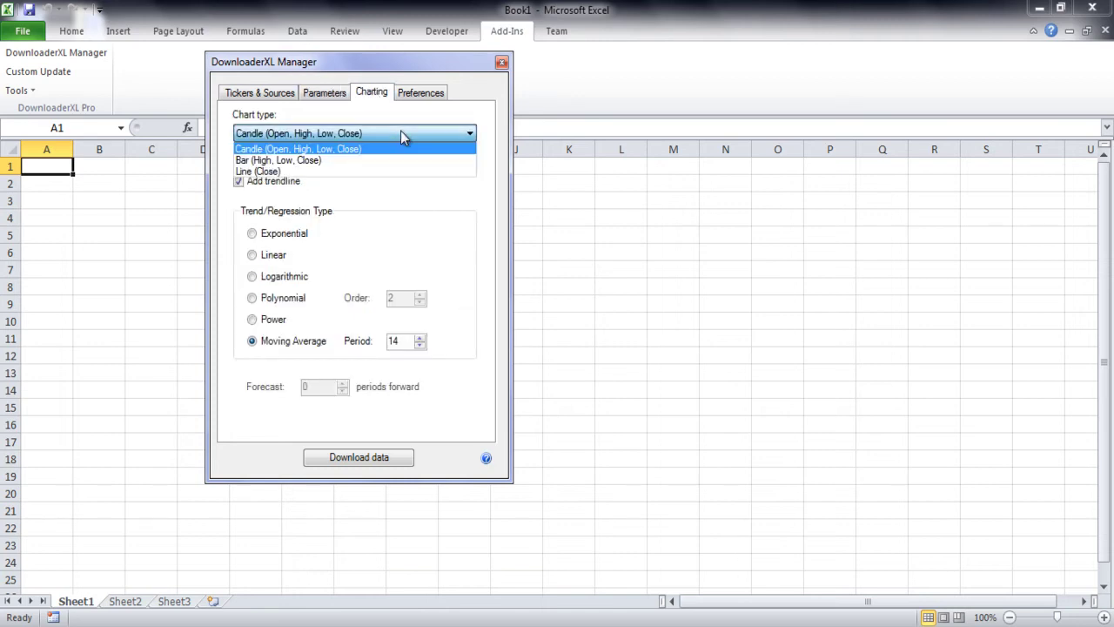
pyautogui.click(276, 120)
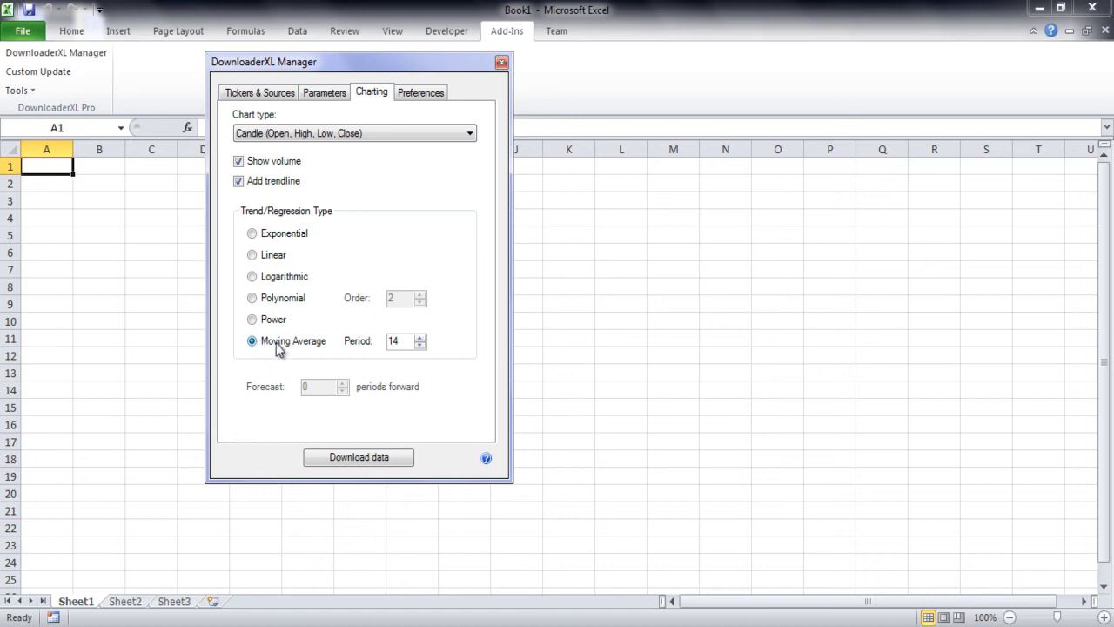
pyautogui.click(276, 97)
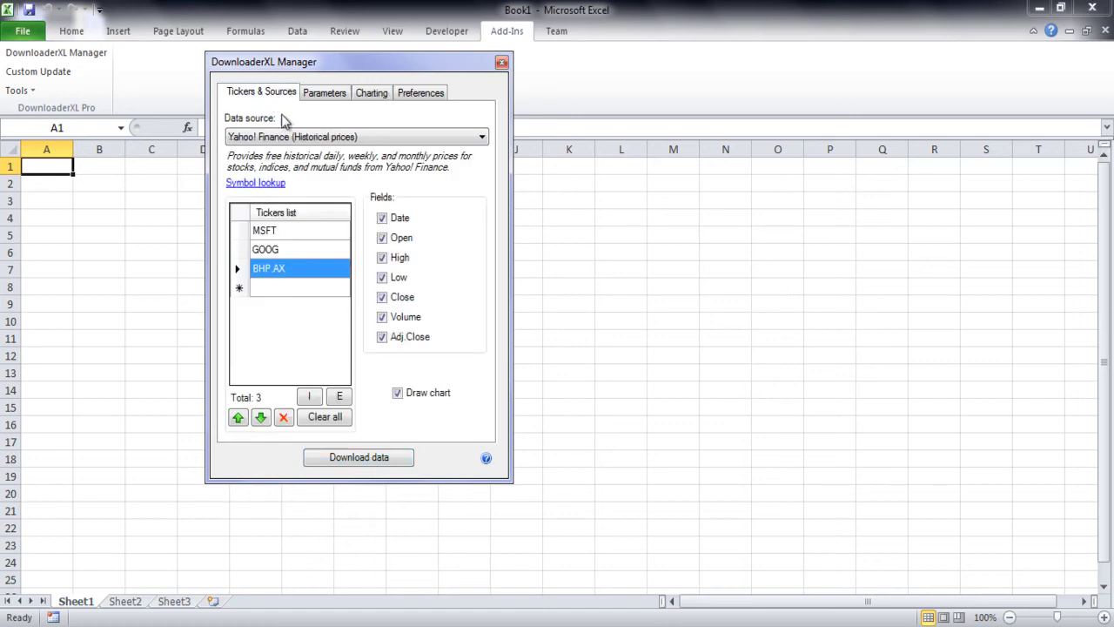
# Start downloading daily prices for MSFT, GOOG and BHP.AX
pyautogui.click(383, 460)
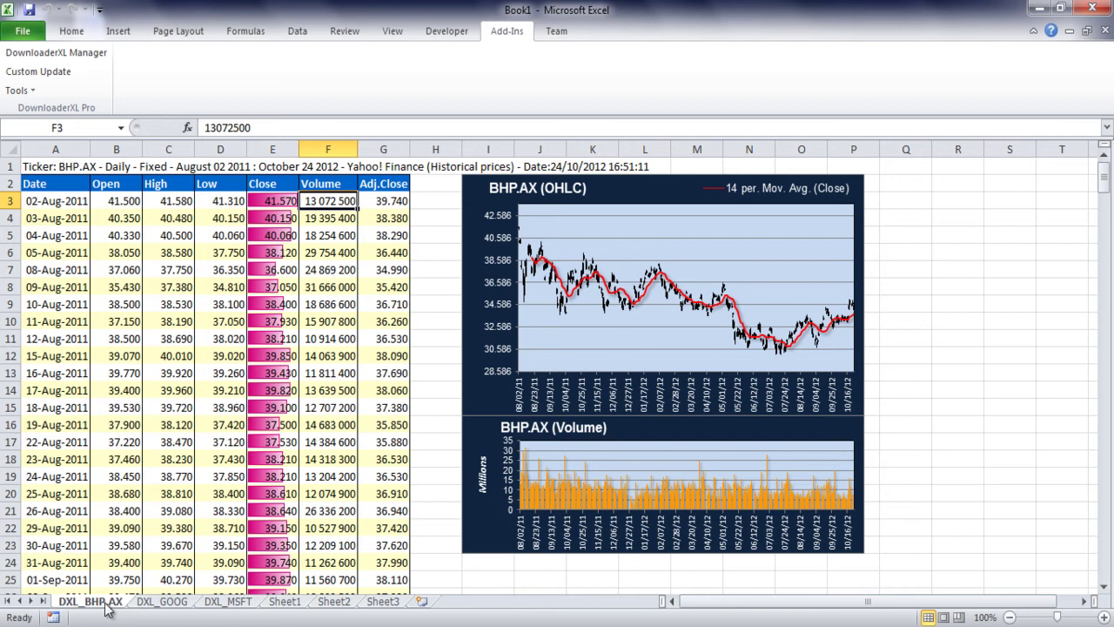
# Go to the DXL_MSFT sheet, select its MSFT (OHLC) chart and show the Chart Tools Layout options
pyautogui.click(168, 602)
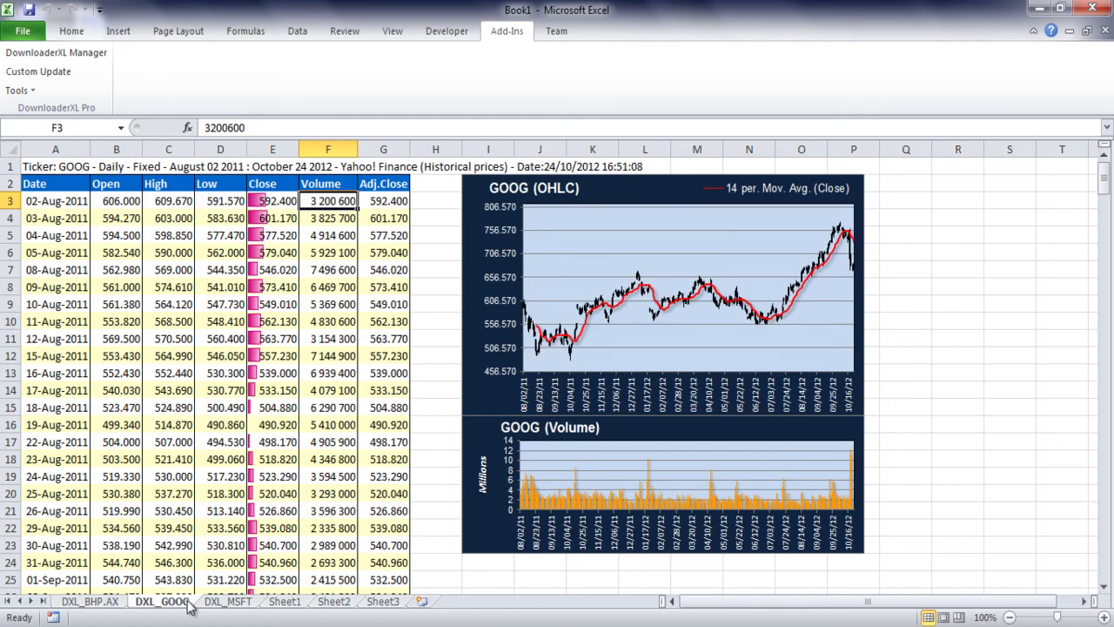
pyautogui.click(227, 601)
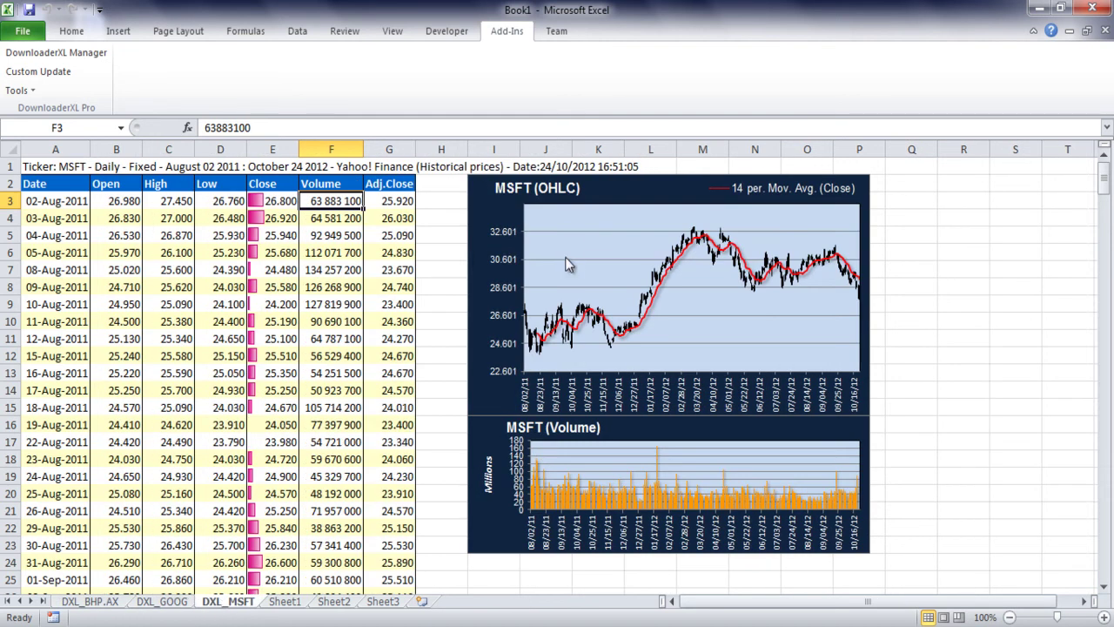
pyautogui.click(553, 216)
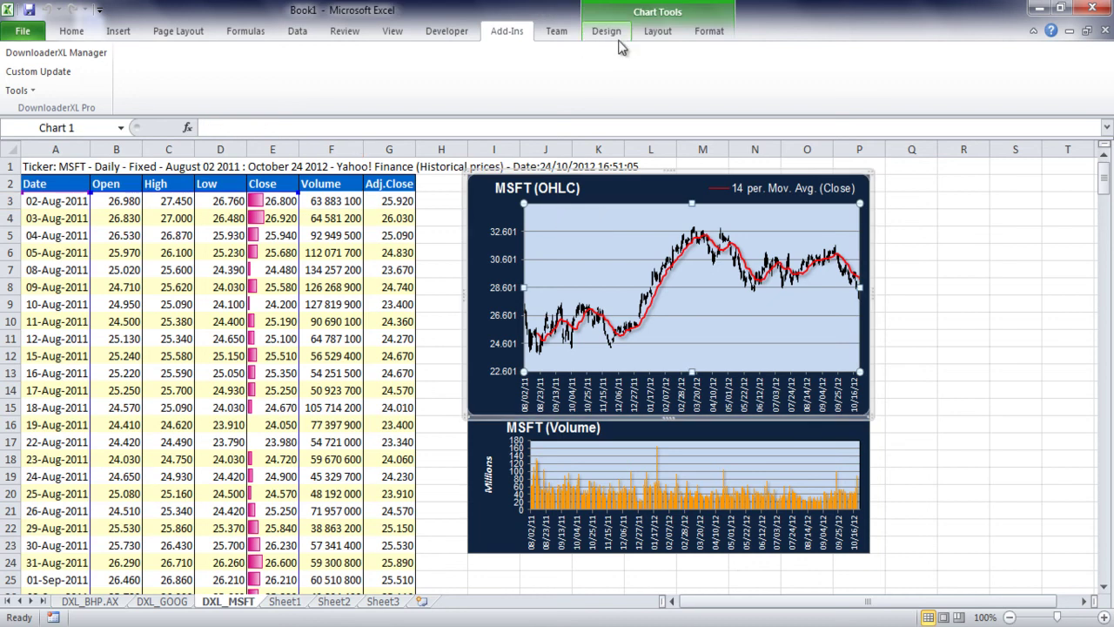
pyautogui.click(659, 32)
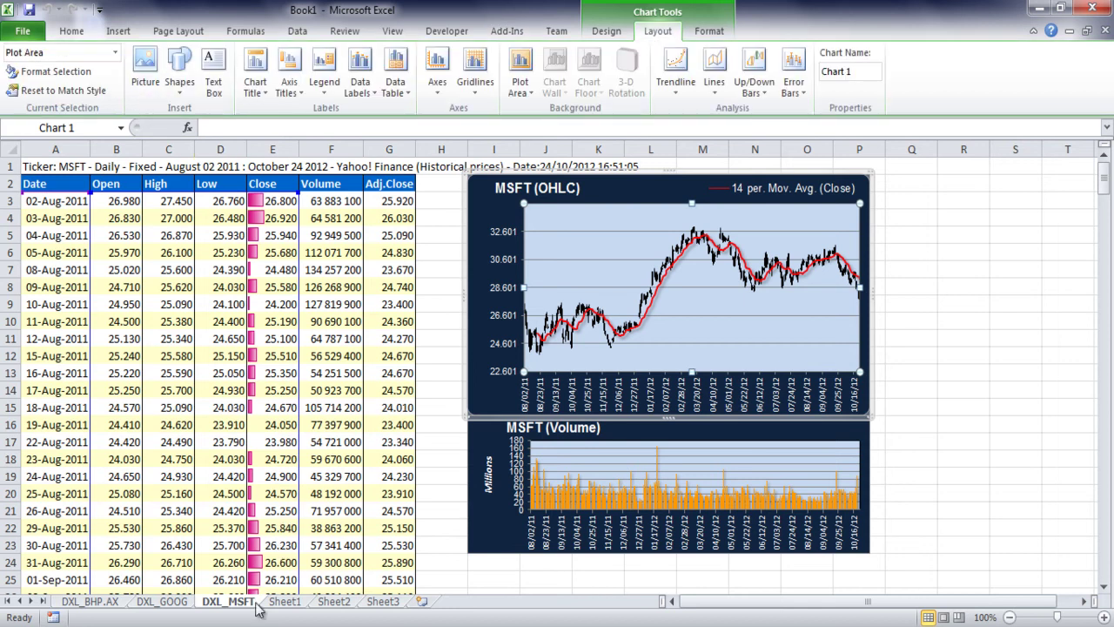
pyautogui.moveTo(224, 626)
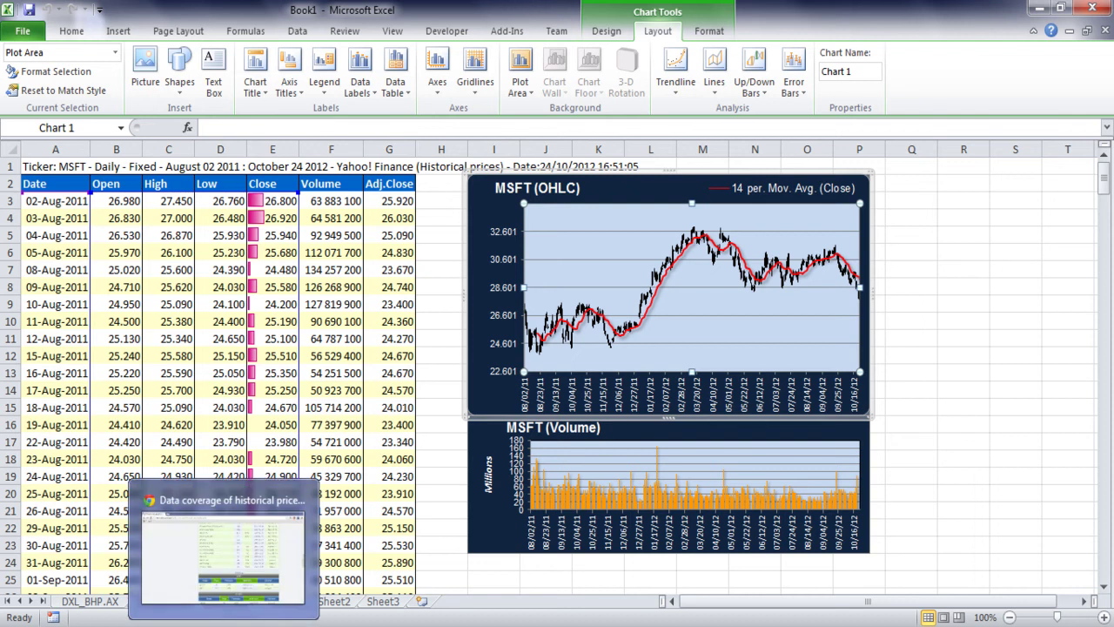
pyautogui.click(71, 31)
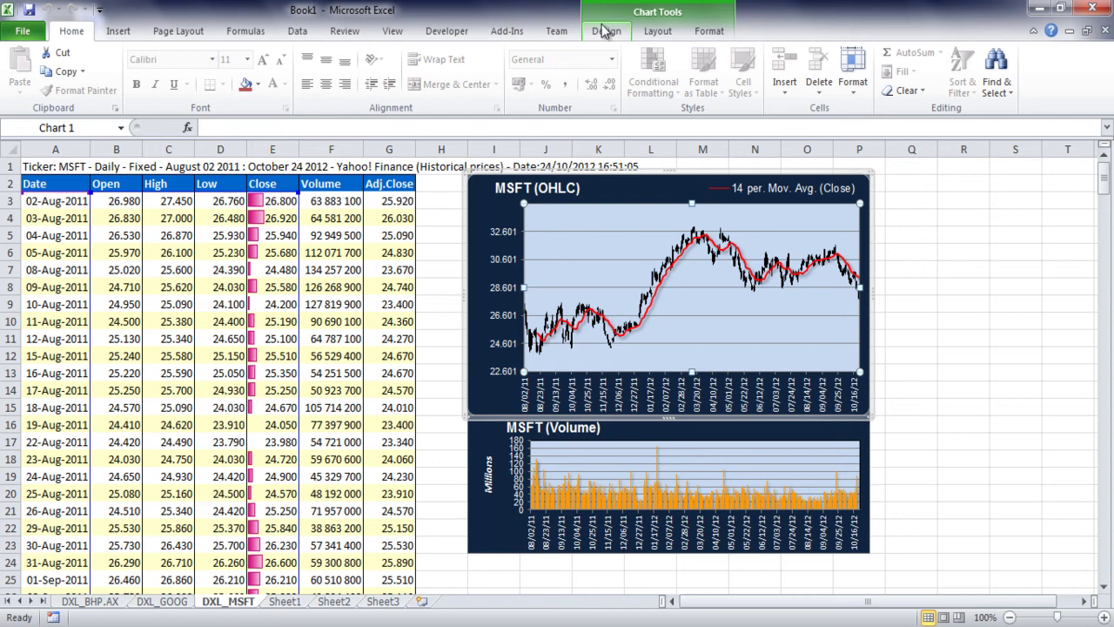
pyautogui.click(671, 32)
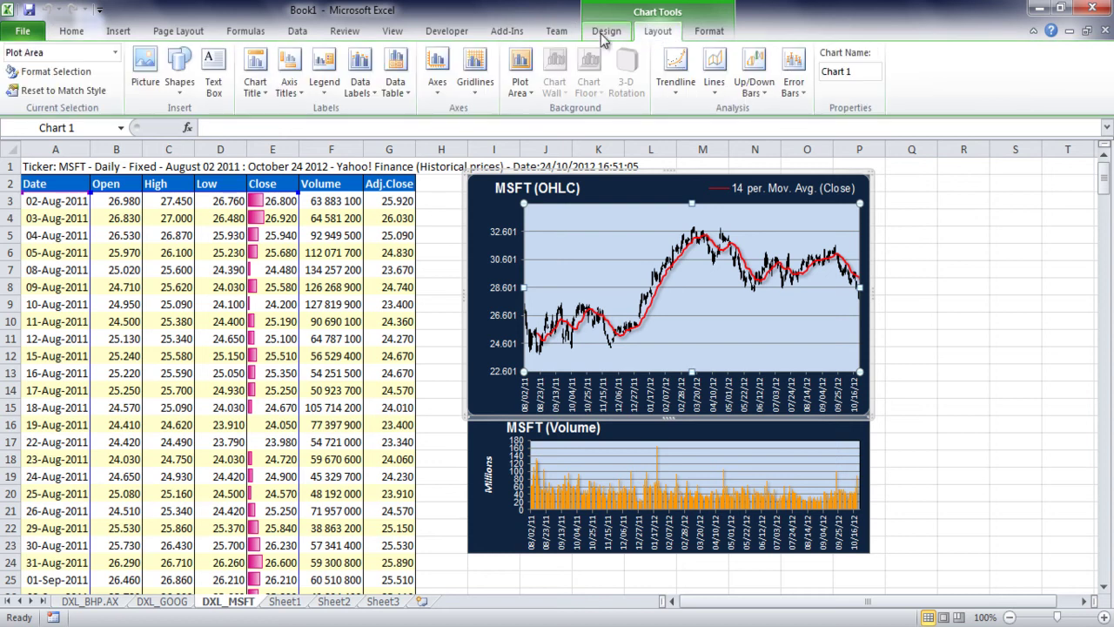
# Reopen DownloaderXL Manager, choose PiFin (Historical prices) as the source, and bring up its coverage page
pyautogui.click(510, 34)
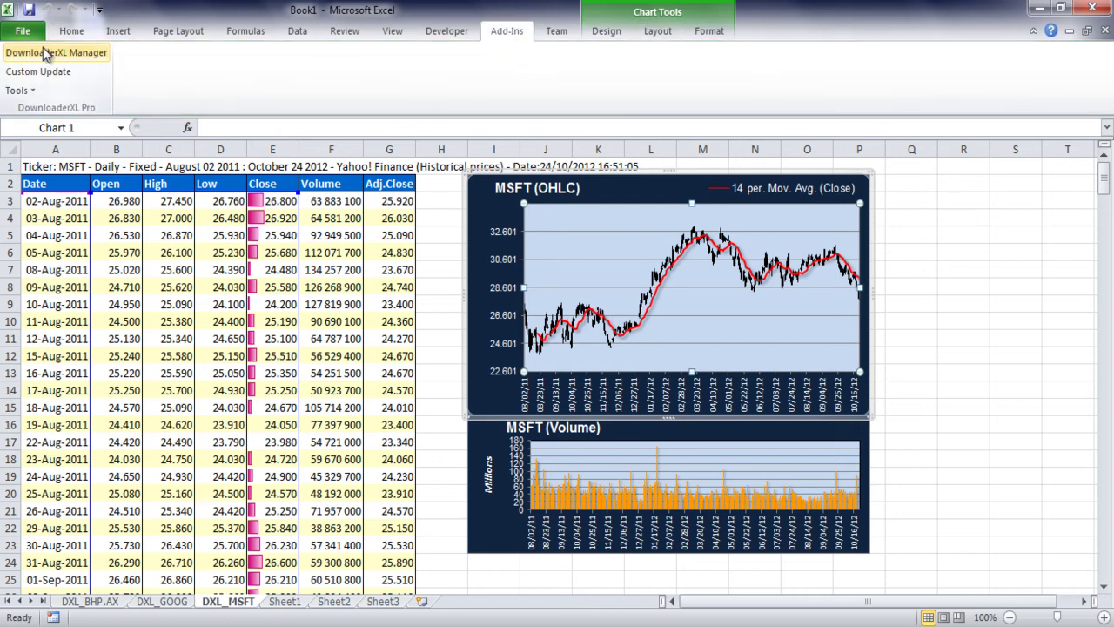
pyautogui.click(63, 54)
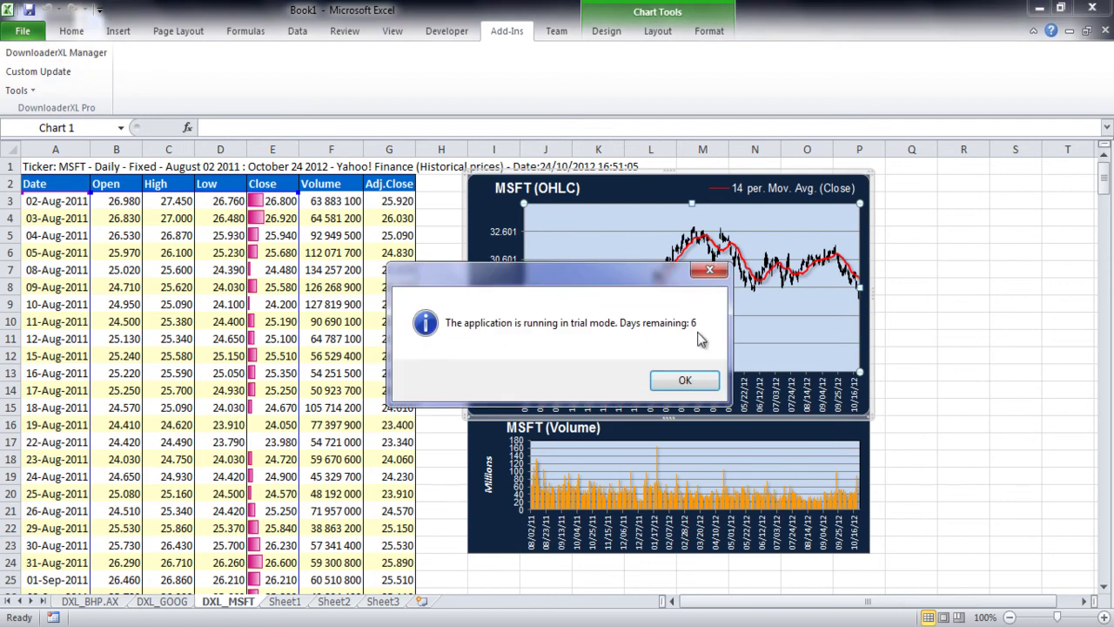
pyautogui.click(685, 380)
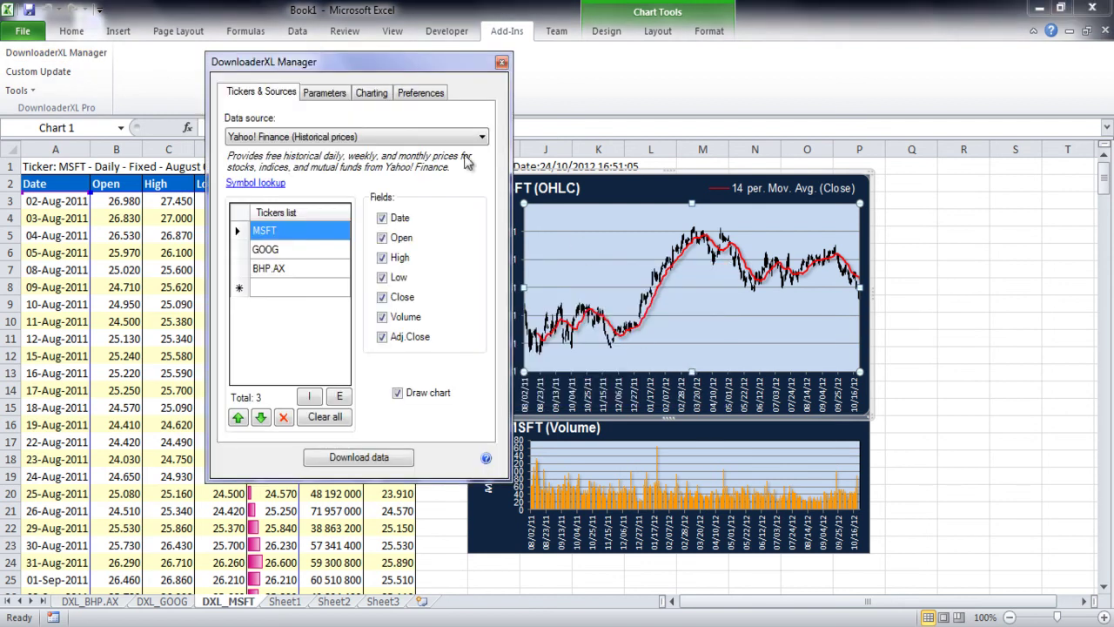
pyautogui.click(368, 139)
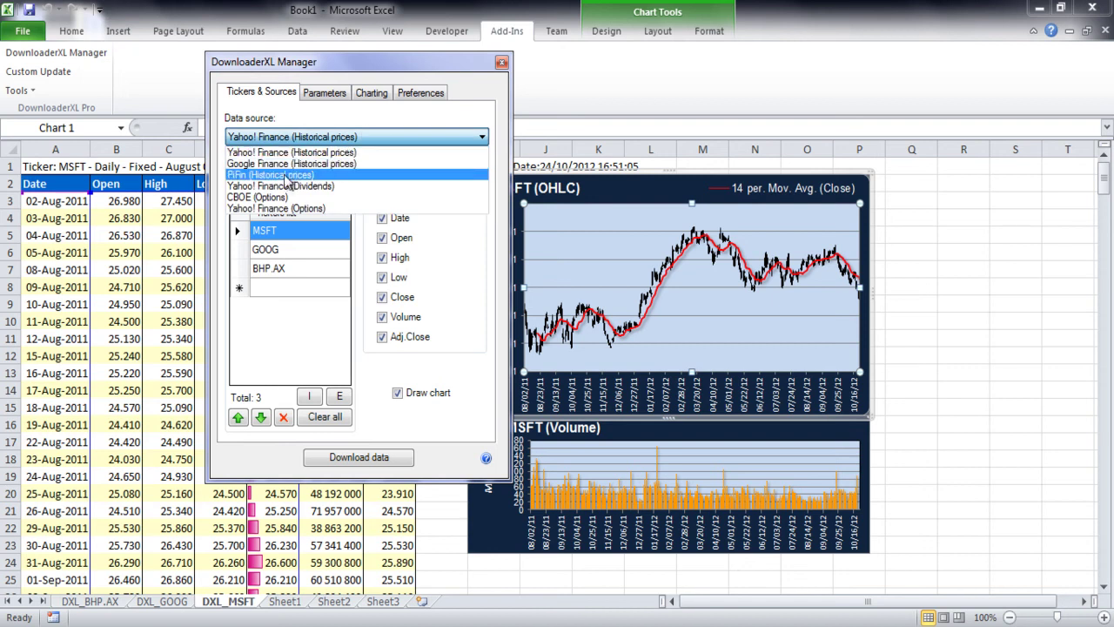
pyautogui.click(241, 175)
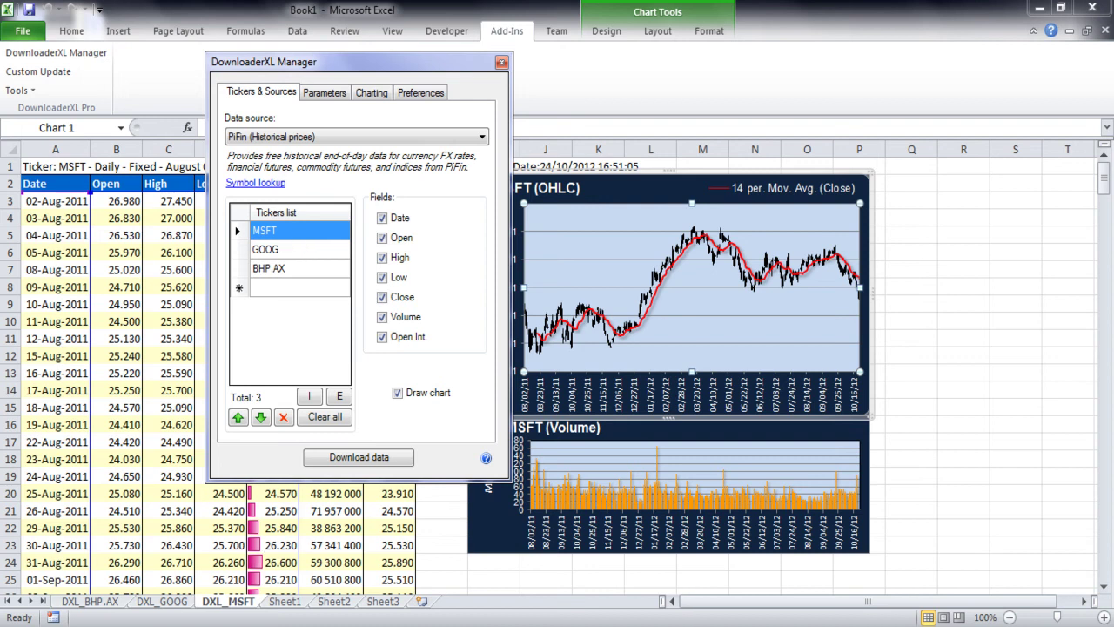
pyautogui.click(261, 507)
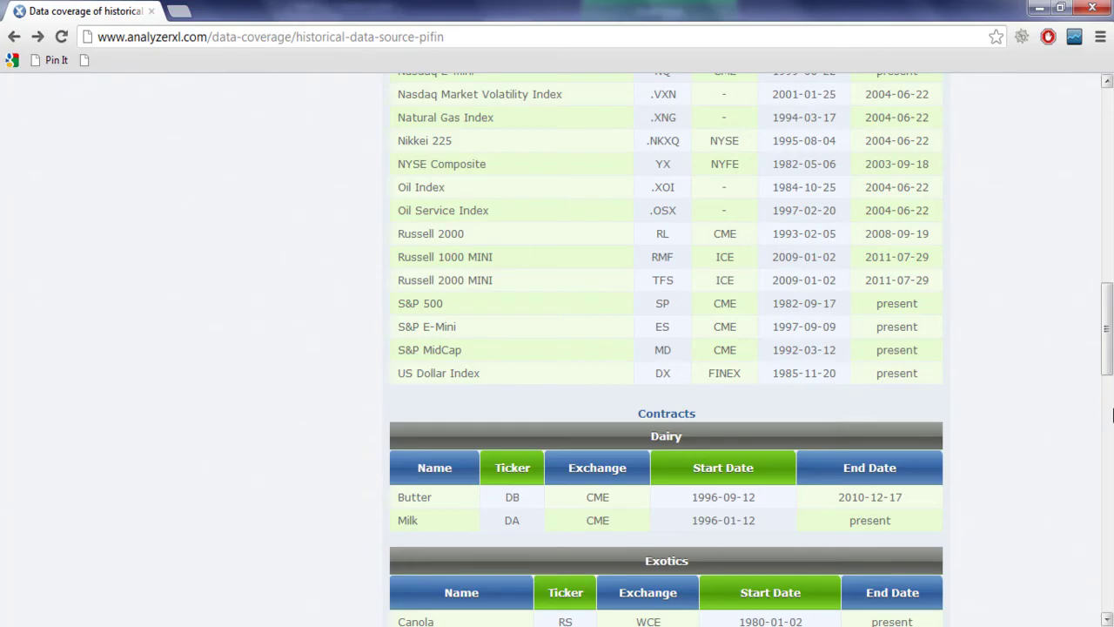
# Scroll the PiFin coverage page down to Metals and select the Copper ticker HG
pyautogui.moveTo(1111, 312); pyautogui.dragTo(1110, 126)
pyautogui.moveTo(1110, 141); pyautogui.dragTo(1110, 397)
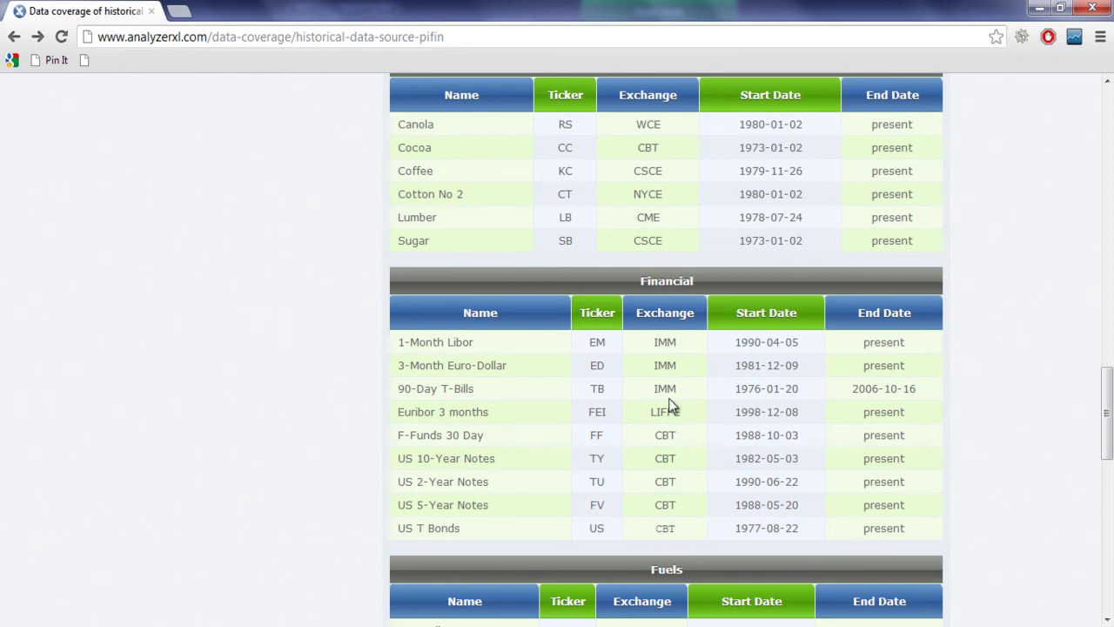
pyautogui.scroll(-4, 675, 397)
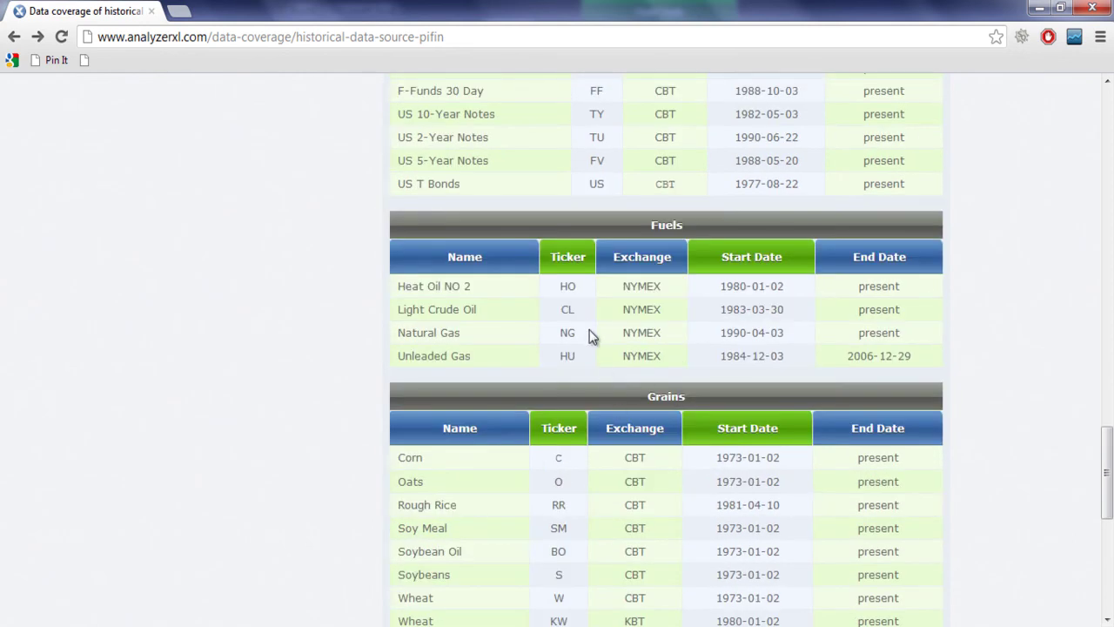
pyautogui.scroll(-2, 592, 339)
pyautogui.scroll(-1, 609, 361)
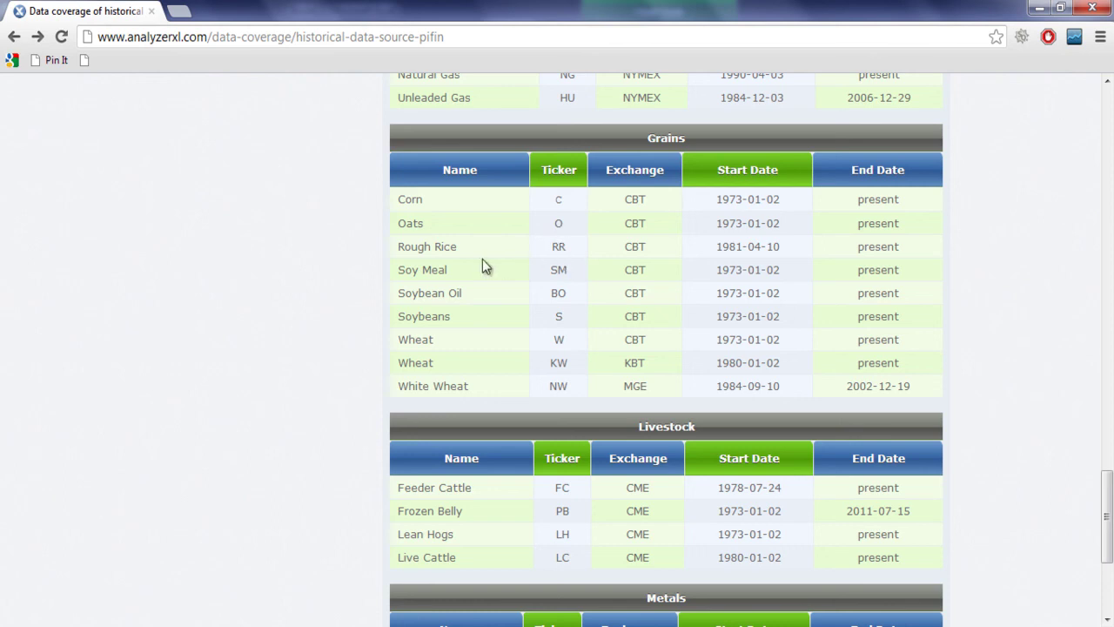
pyautogui.scroll(-3, 618, 340)
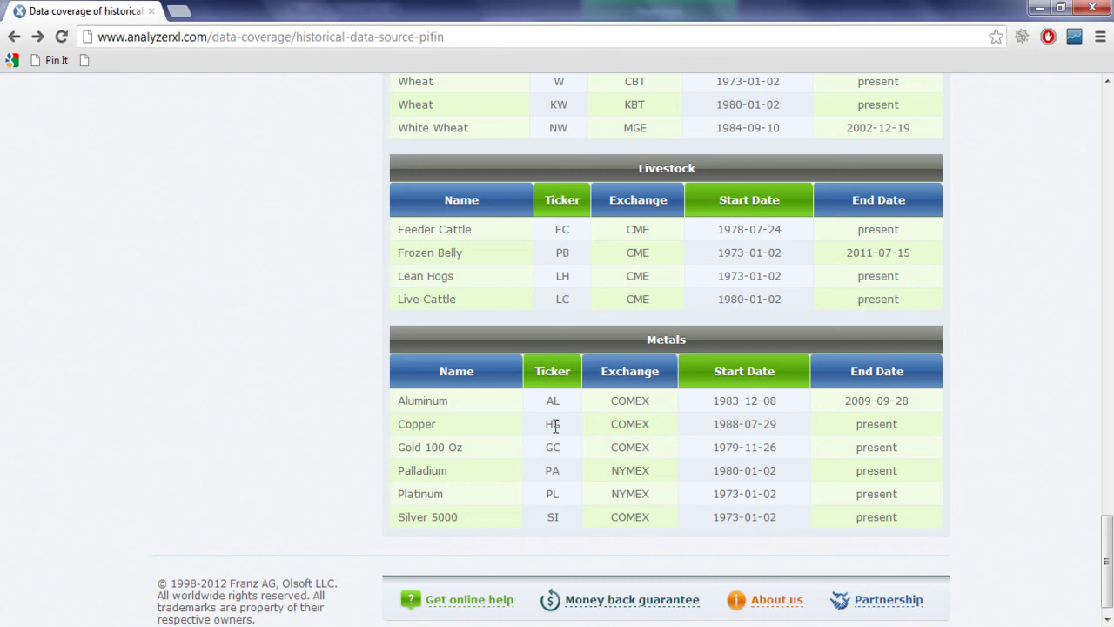
pyautogui.doubleClick(554, 425)
# Remove the BHP.AX and GOOG tickers from the DownloaderXL list
pyautogui.moveTo(275, 622)
pyautogui.click(313, 582)
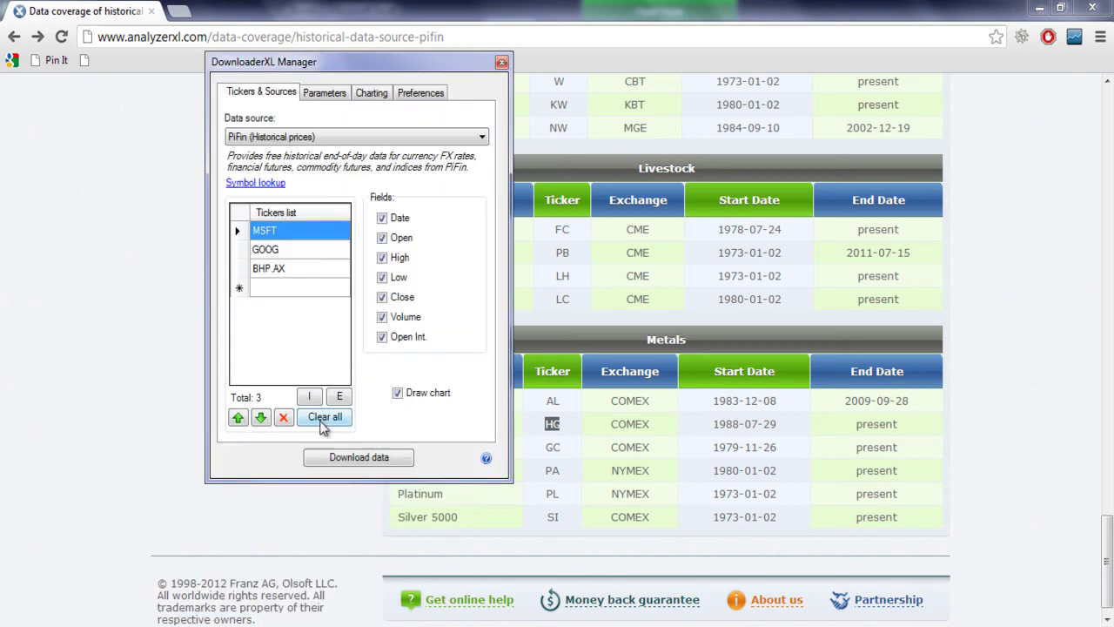
pyautogui.click(300, 271)
pyautogui.click(283, 417)
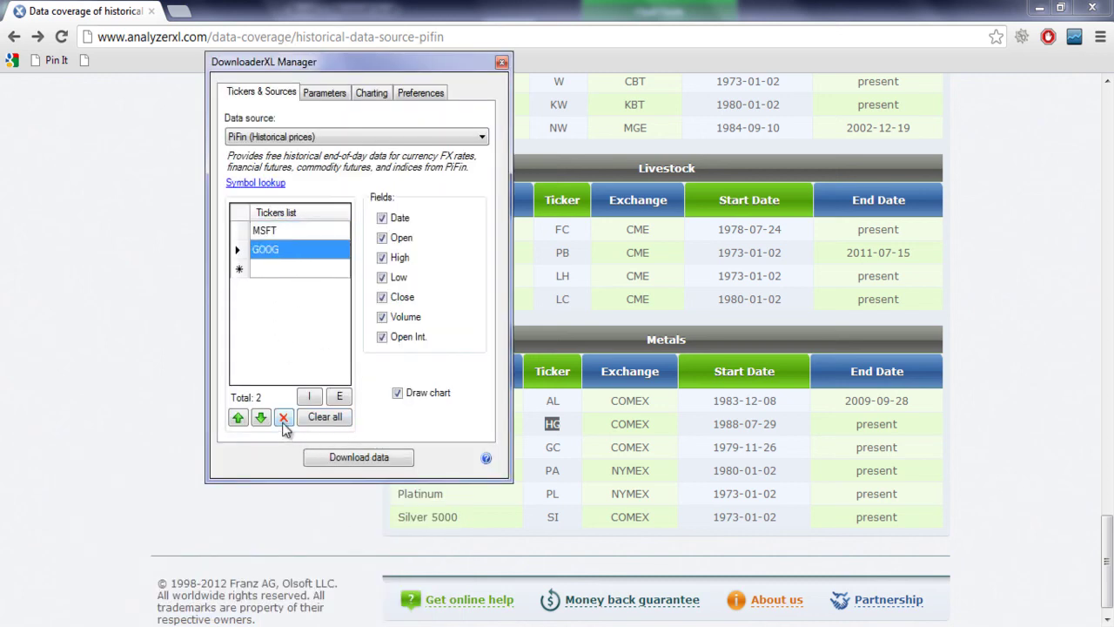
pyautogui.click(283, 416)
# Overwrite the MSFT ticker with the copper ticker HG
pyautogui.click(299, 230)
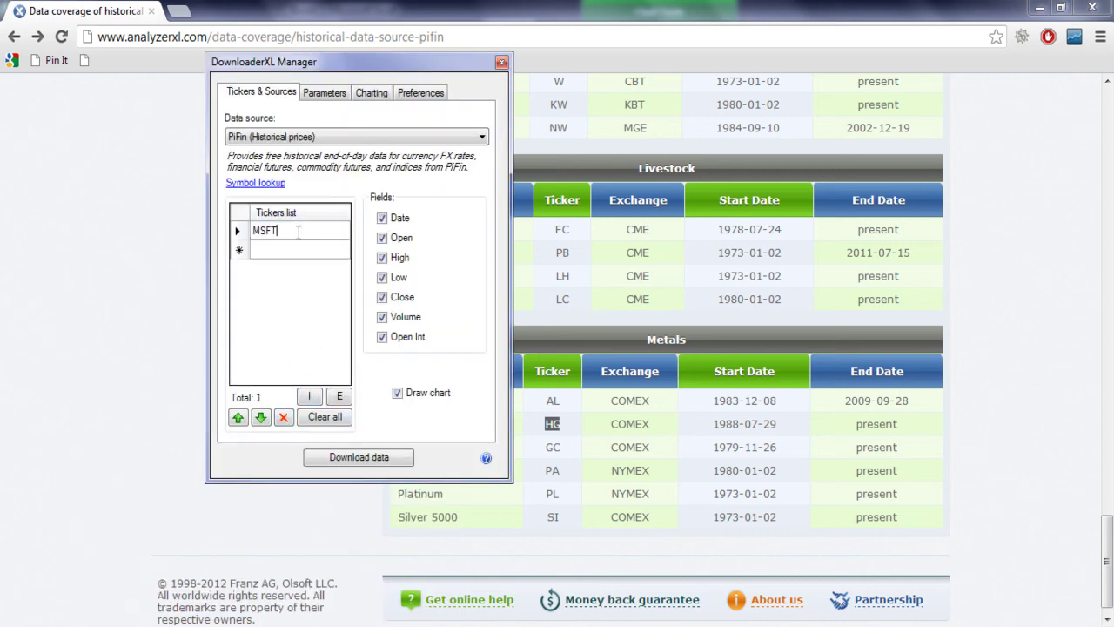
pyautogui.moveTo(300, 230); pyautogui.dragTo(234, 231)
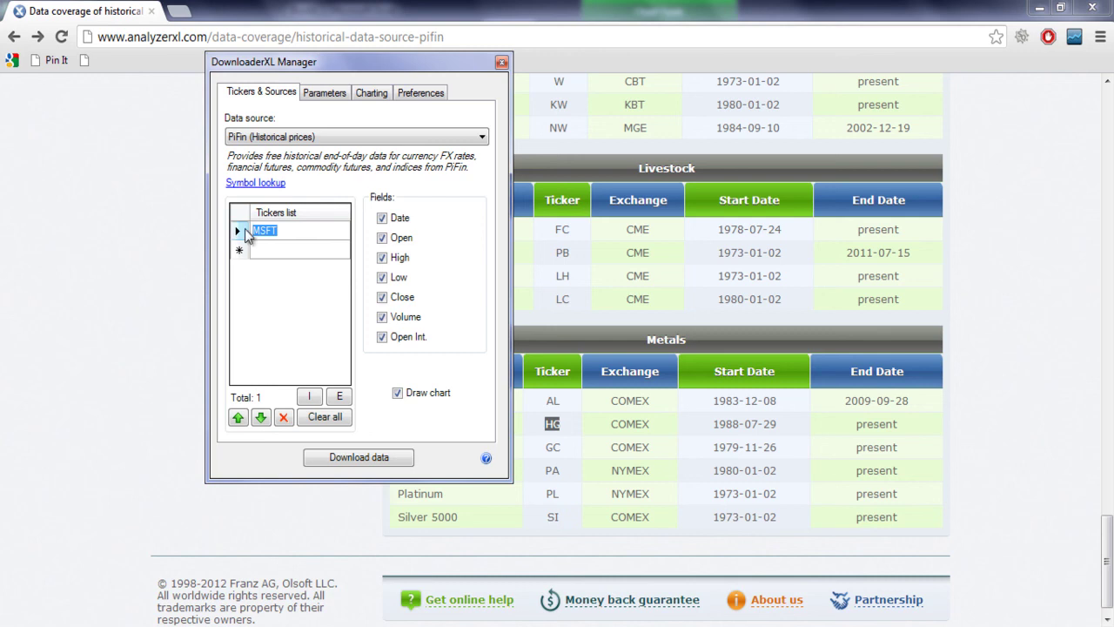
pyautogui.write('X')
pyautogui.write('G')
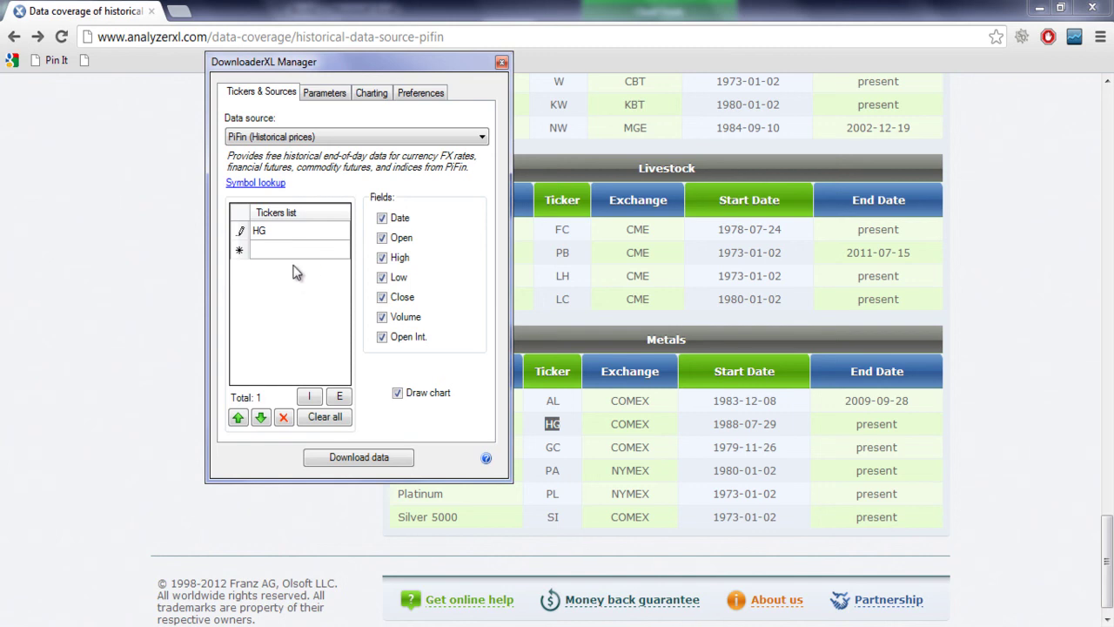
pyautogui.click(312, 251)
# Add the wheat ticker KW and start downloading data for HG and KW
pyautogui.click(644, 272)
pyautogui.scroll(3, 586, 318)
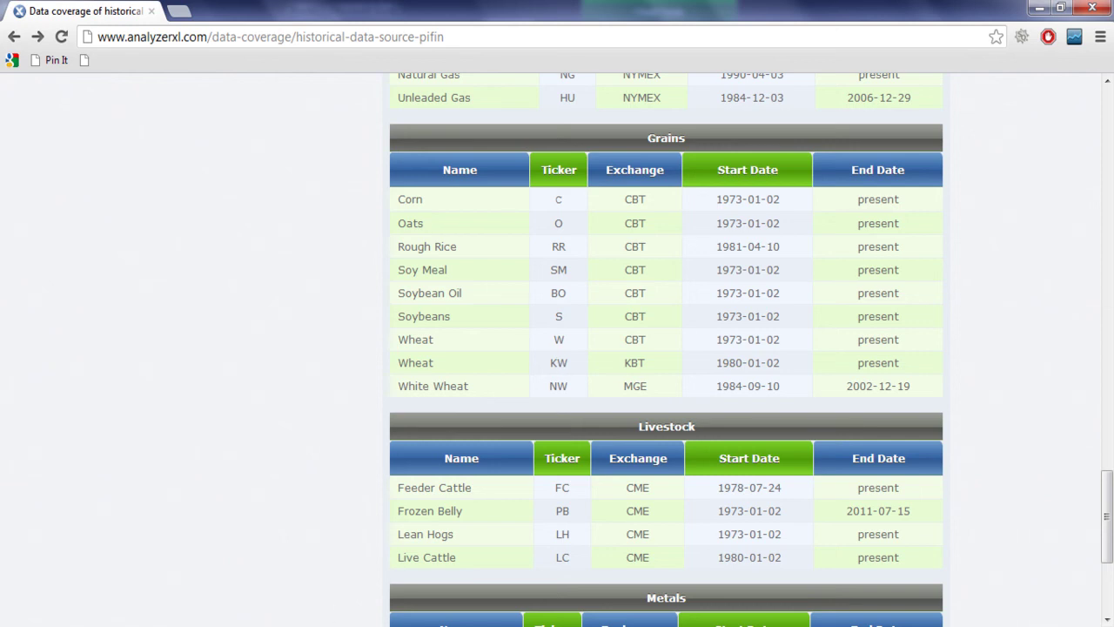
pyautogui.moveTo(275, 622)
pyautogui.click(372, 546)
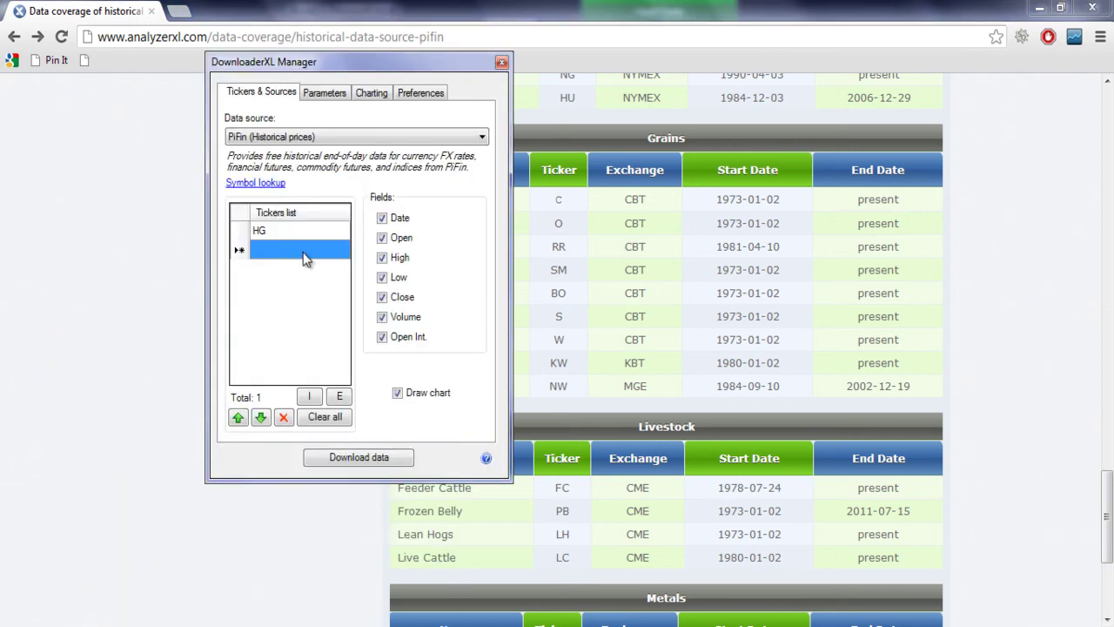
pyautogui.click(297, 249)
pyautogui.write('KW')
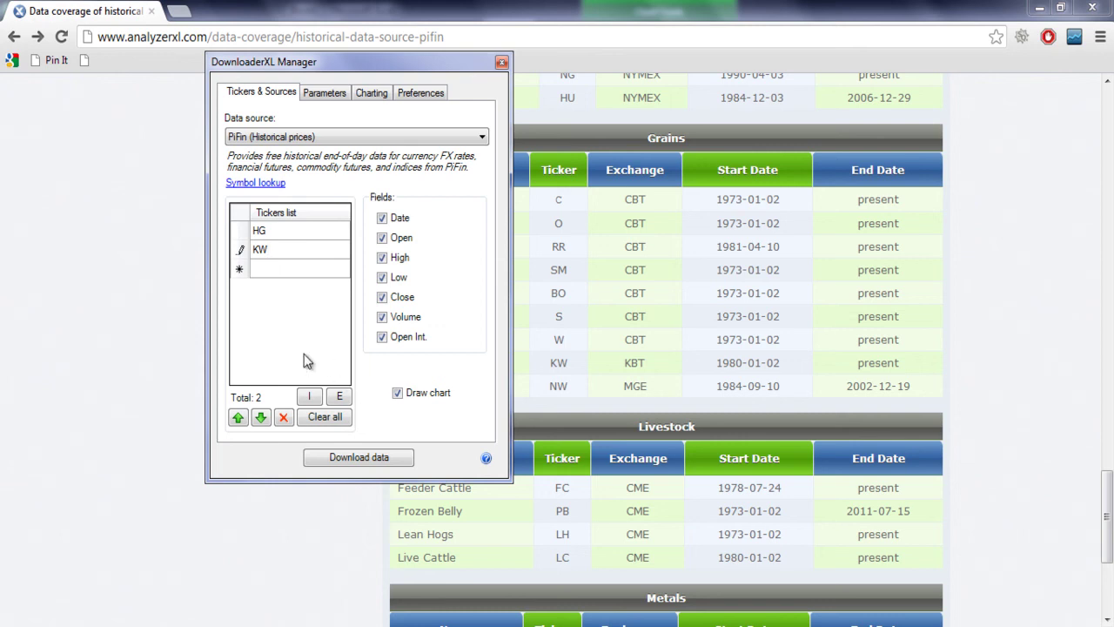
pyautogui.click(372, 458)
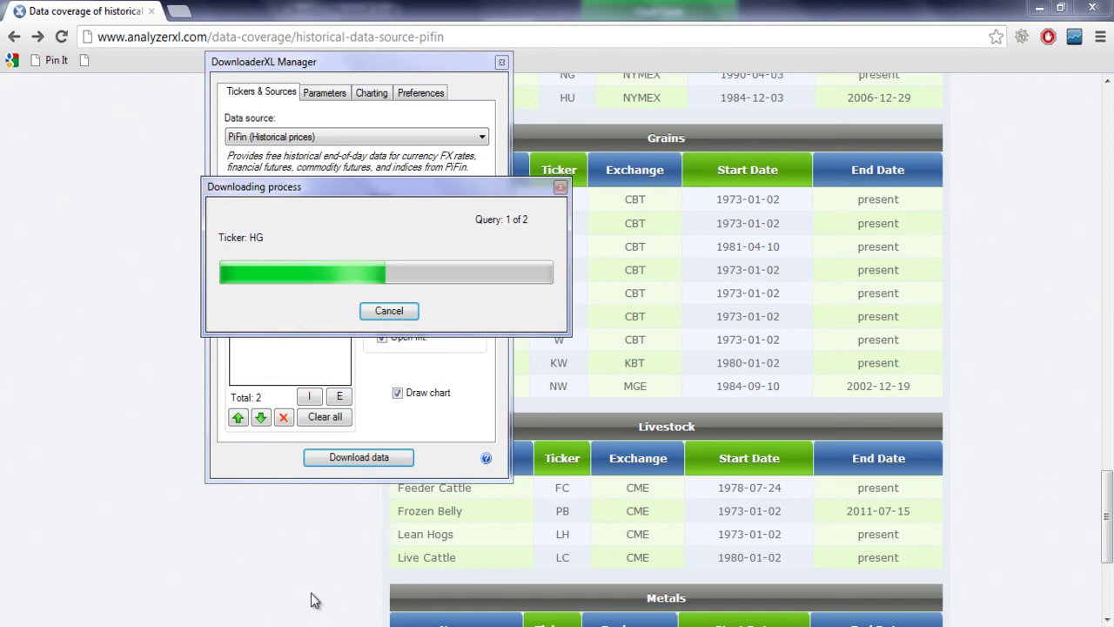
# After the download finishes, switch to the Excel workbook showing the new DXL_KW sheet
pyautogui.moveTo(287, 622)
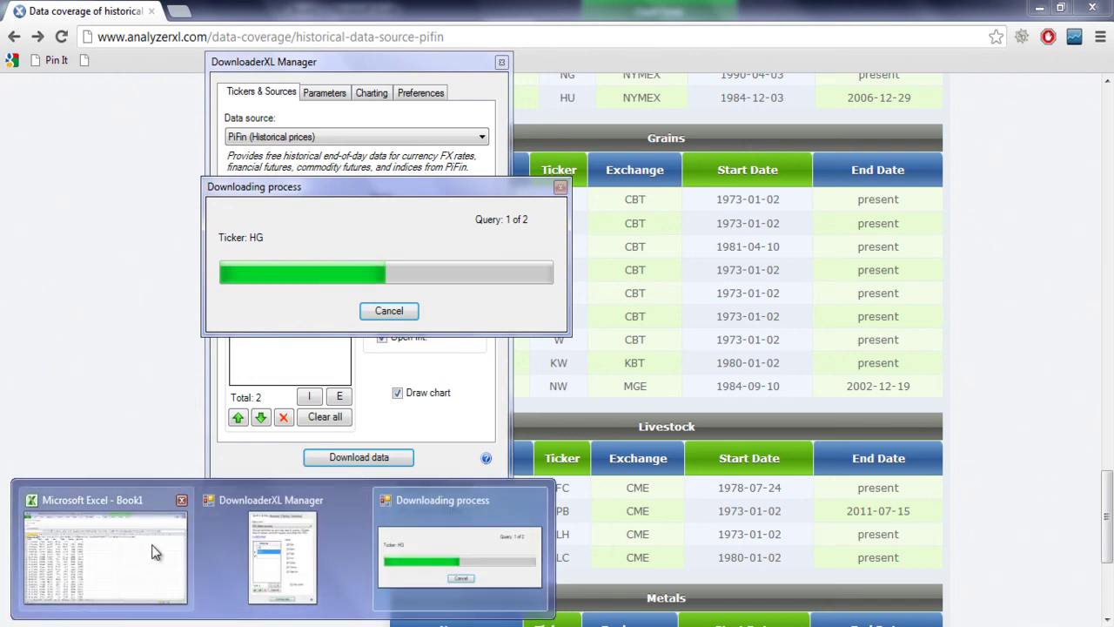
pyautogui.click(104, 557)
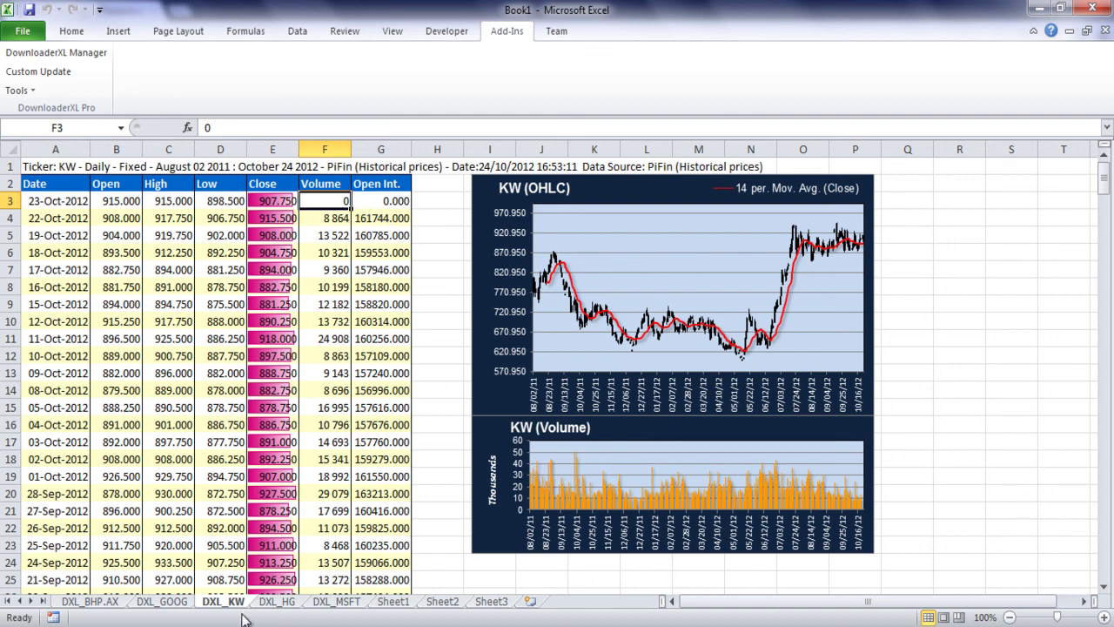
# Browse the DXL_HG copper sheet's prices and charts, then Alt+Tab back to Chrome
pyautogui.click(275, 602)
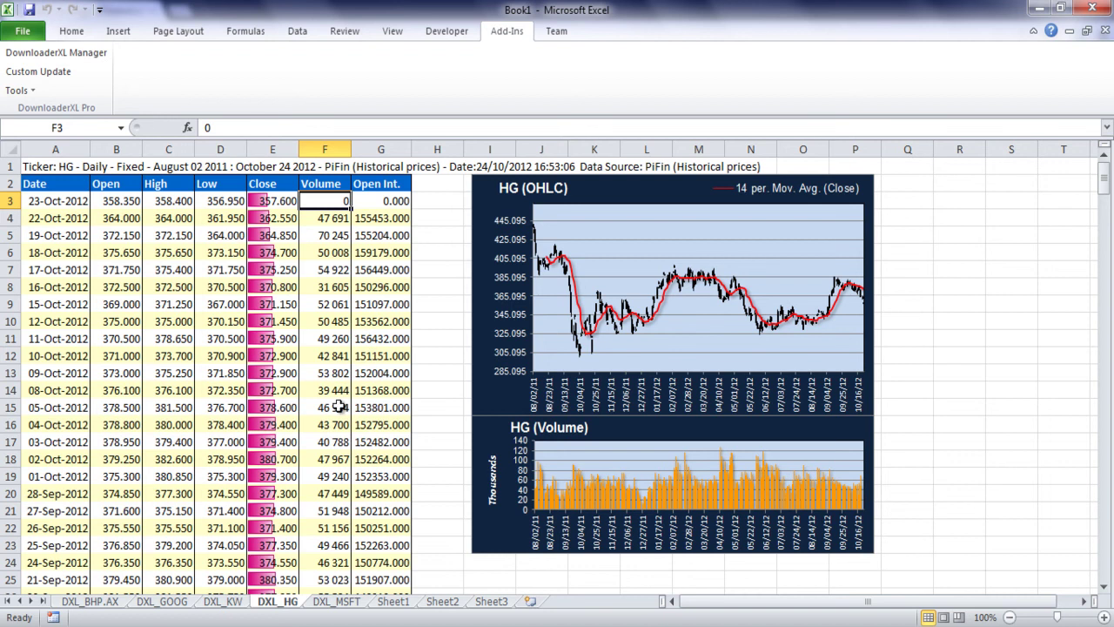
pyautogui.scroll(-5, 318, 479)
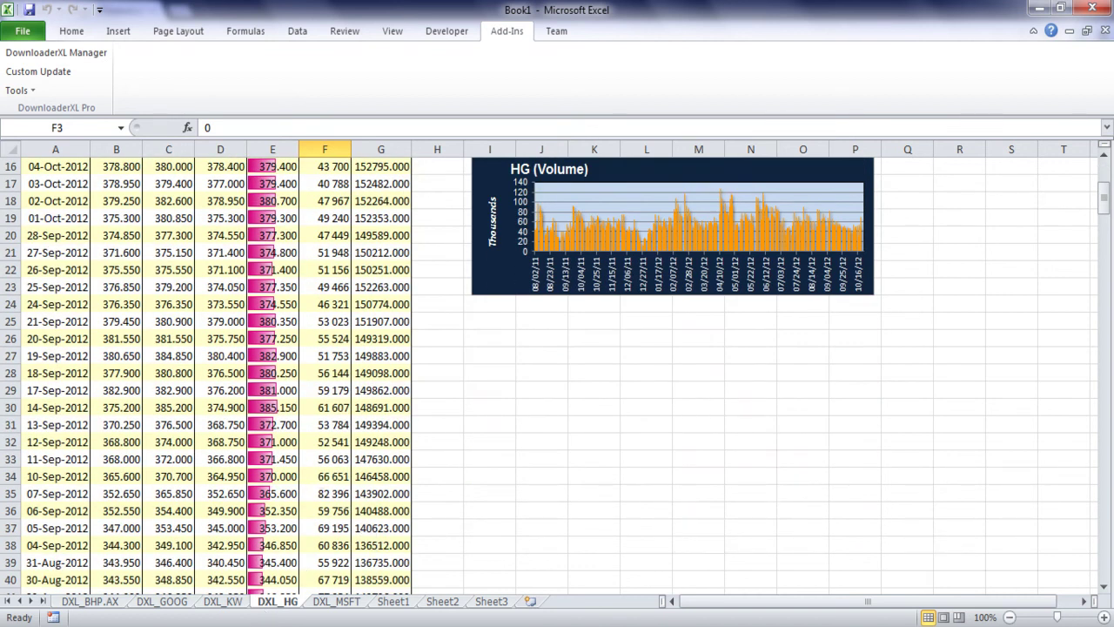
pyautogui.hotkey('alt', 'Tab')
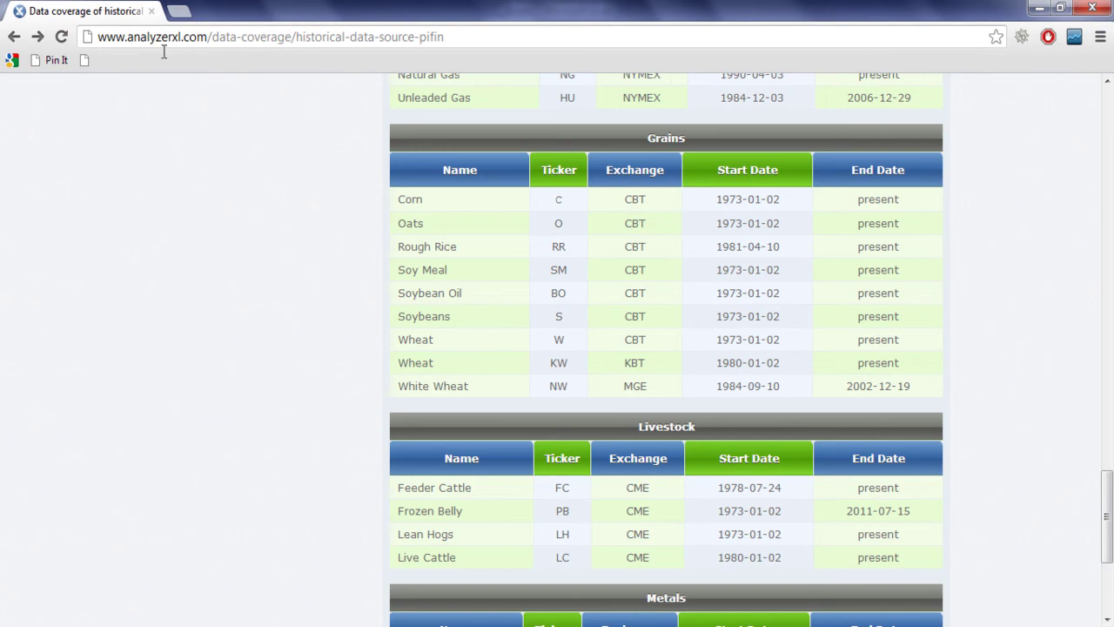
pyautogui.scroll(1, 181, 92)
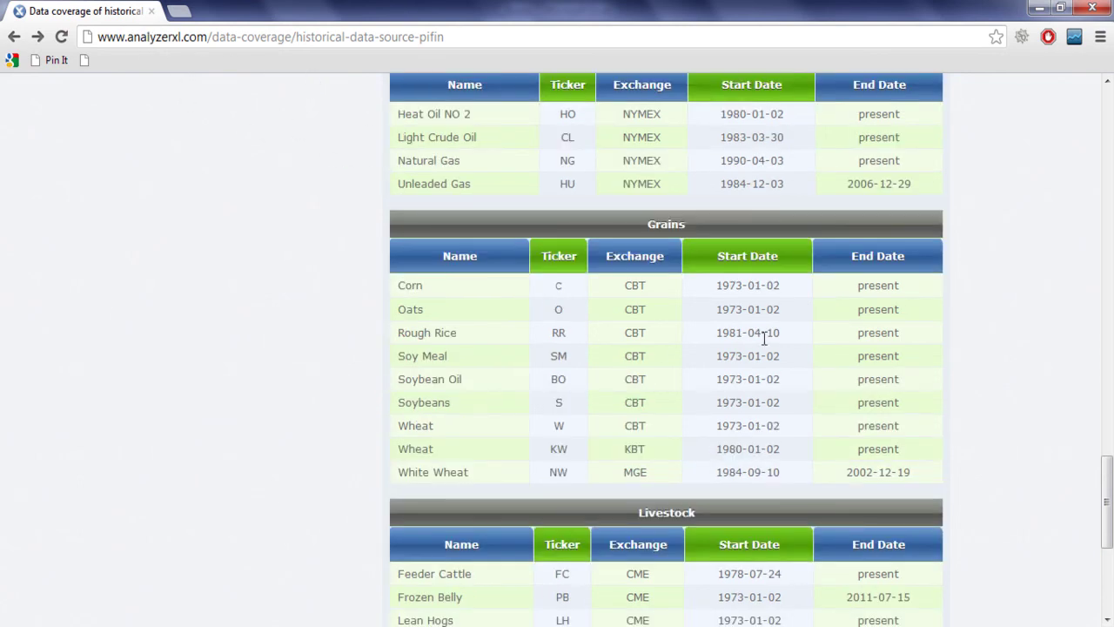
pyautogui.scroll(15, 767, 336)
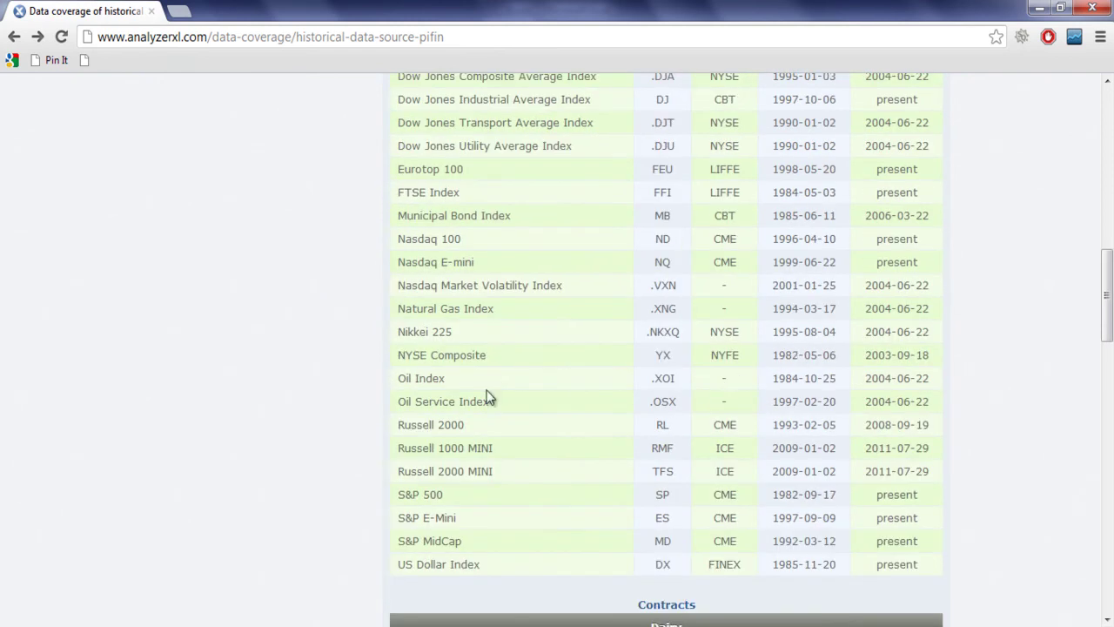